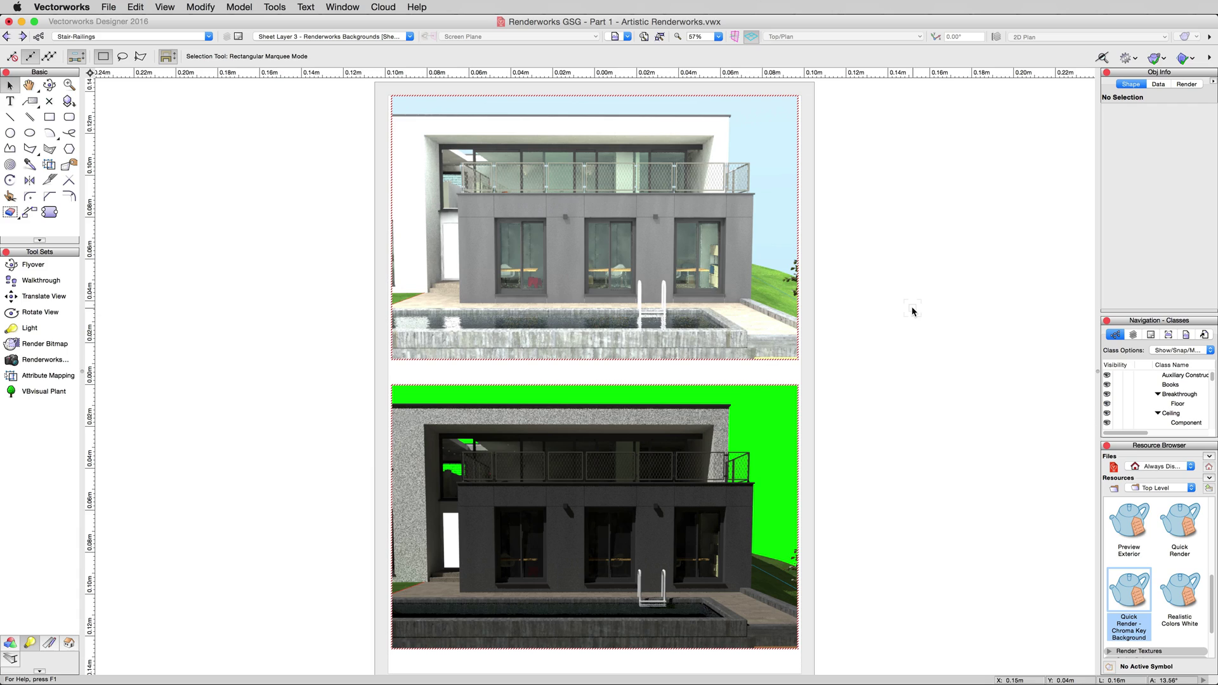
Switch to the saved view '3.1 - Setting up Lighting - Heliodon and Directional Lights'
click(621, 38)
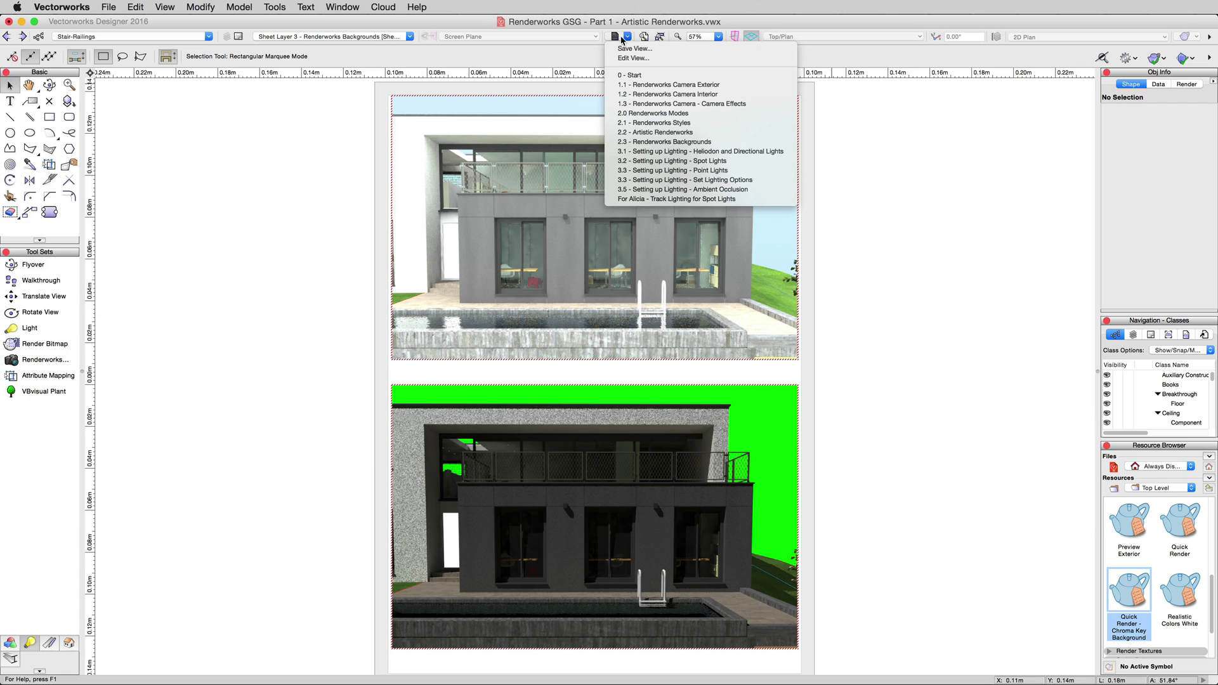
click(761, 152)
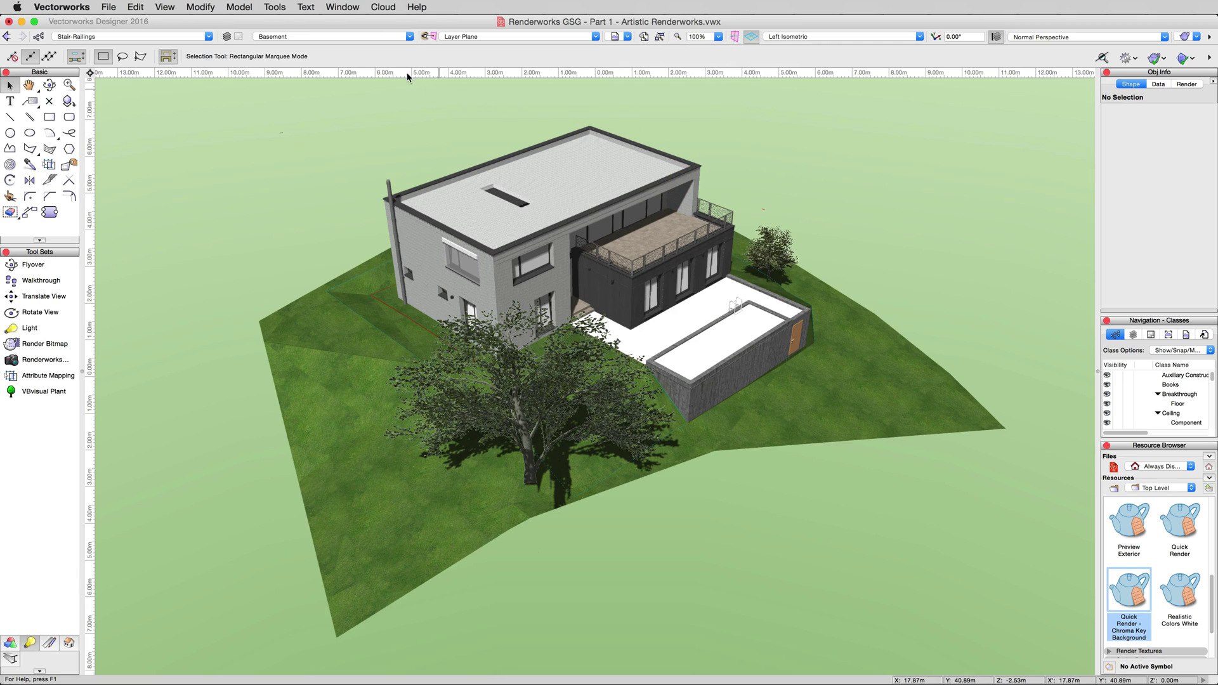
Open the Visualization palette and widen its Name column to show full light names
click(343, 7)
mouse_move(346, 23)
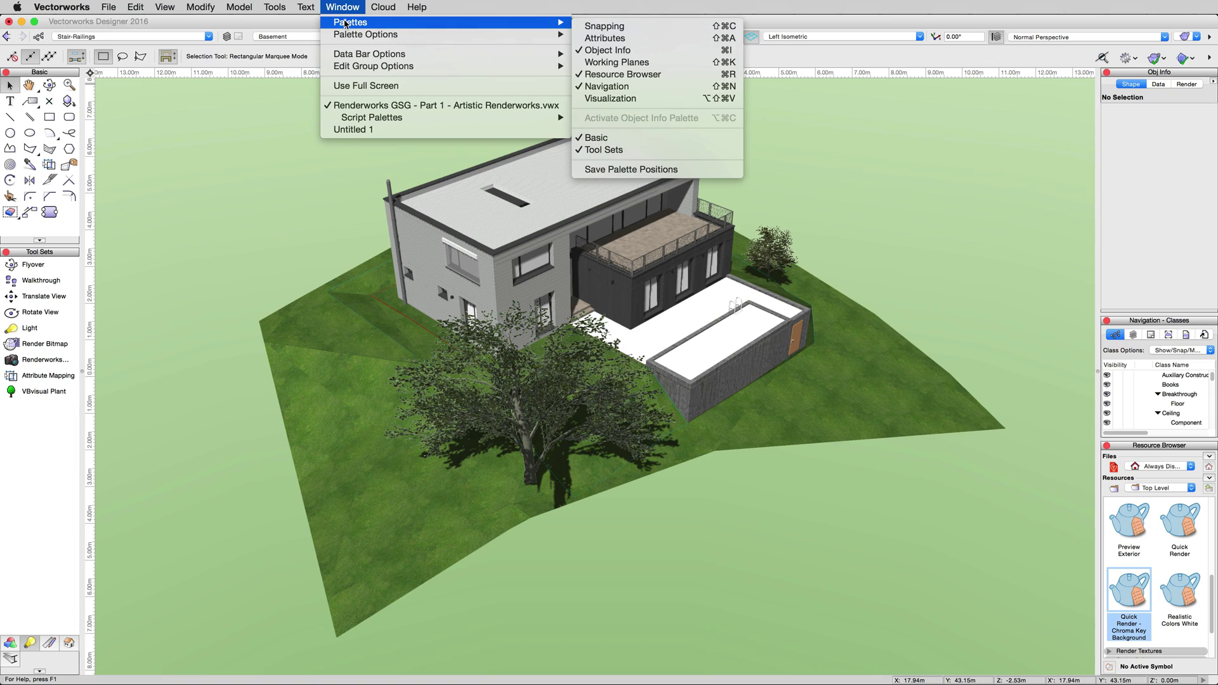
click(608, 100)
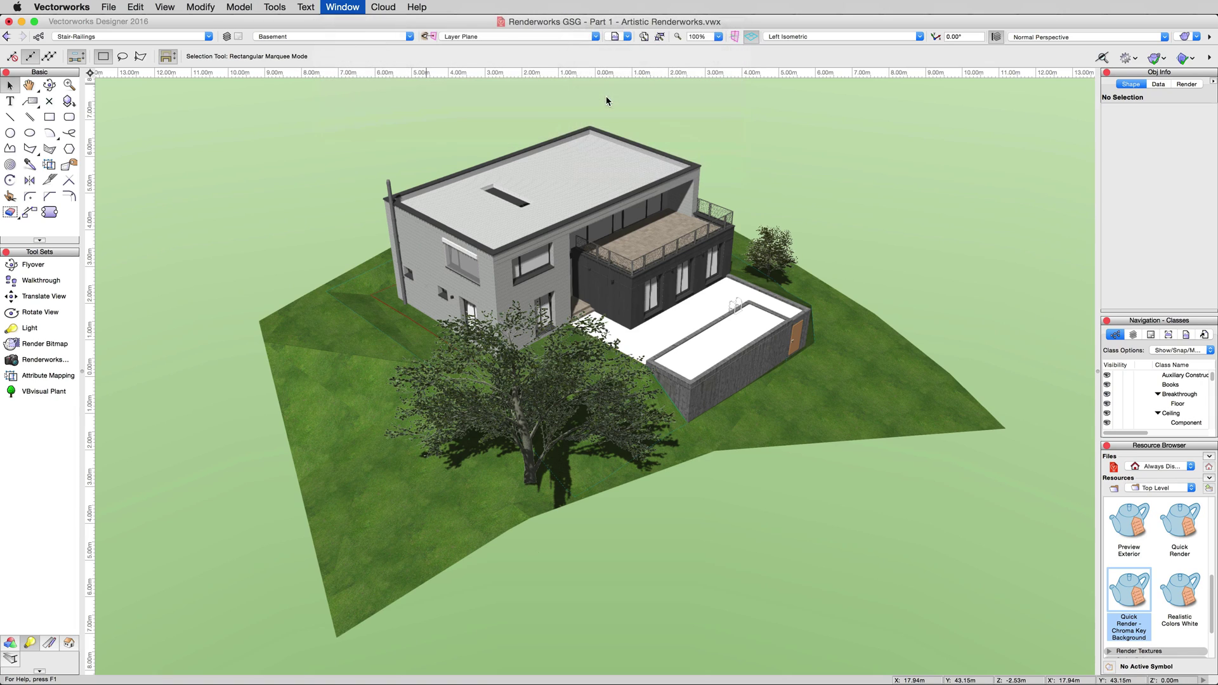
drag(364, 92, 246, 96)
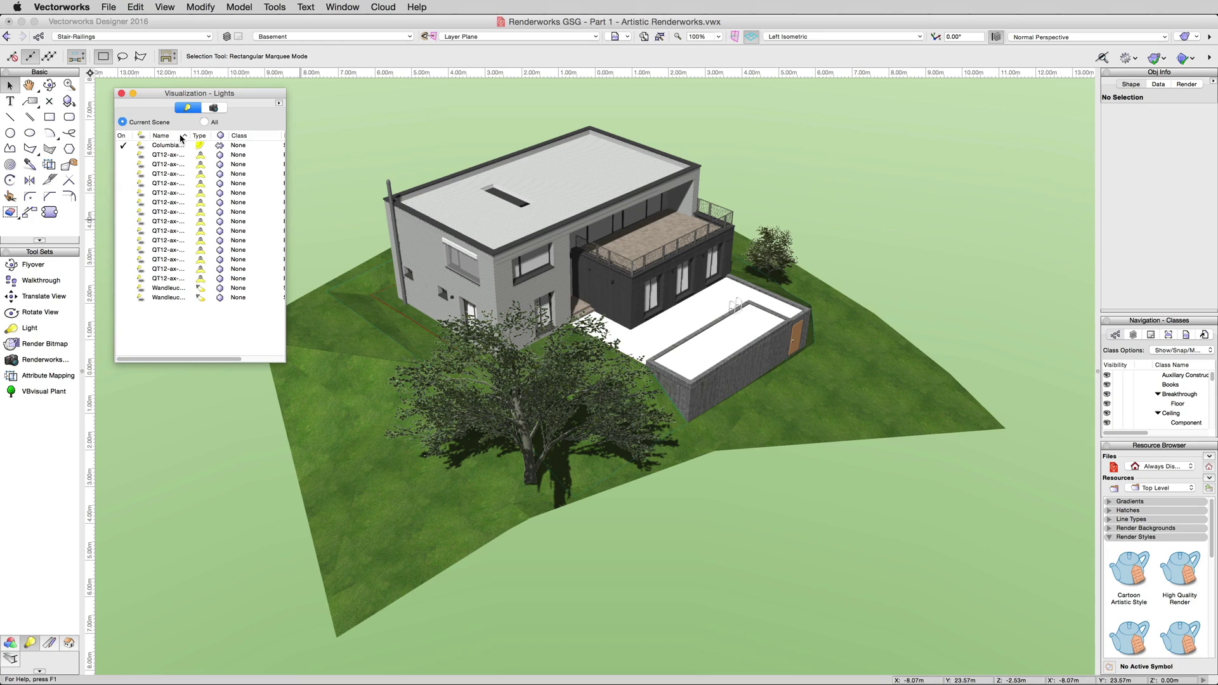
drag(189, 135, 234, 134)
Turn off the Columbia 9. Oct 13:10 heliodon and collapse the palette
click(189, 149)
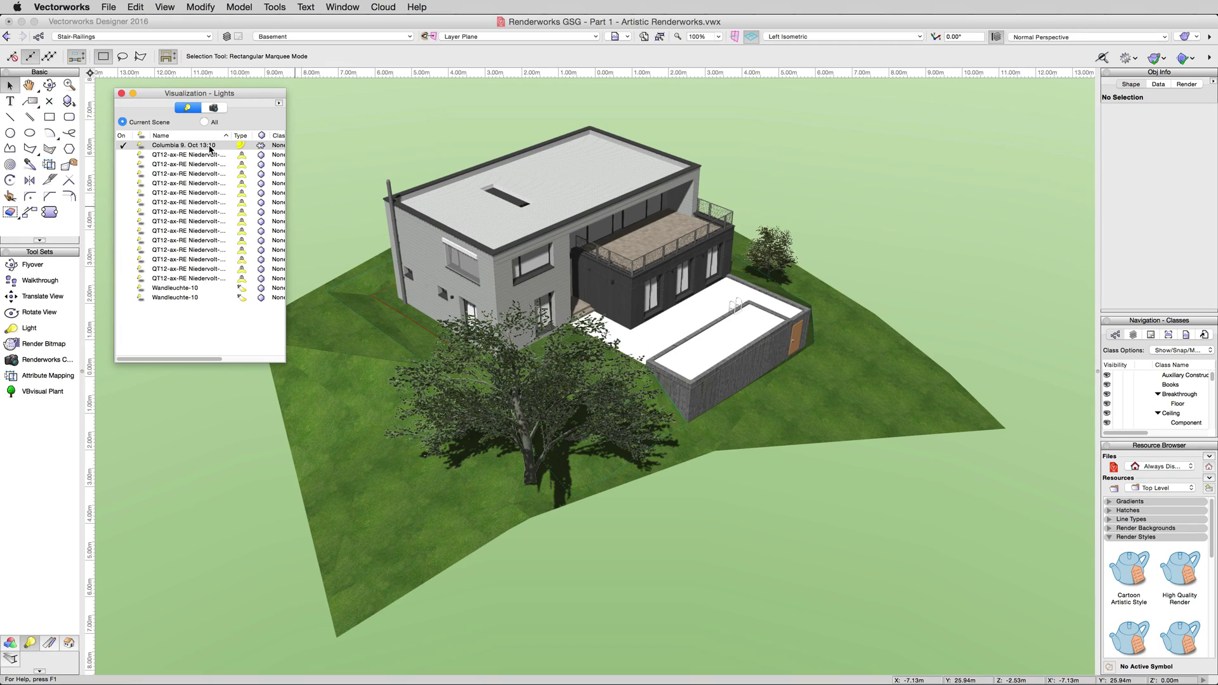
click(123, 148)
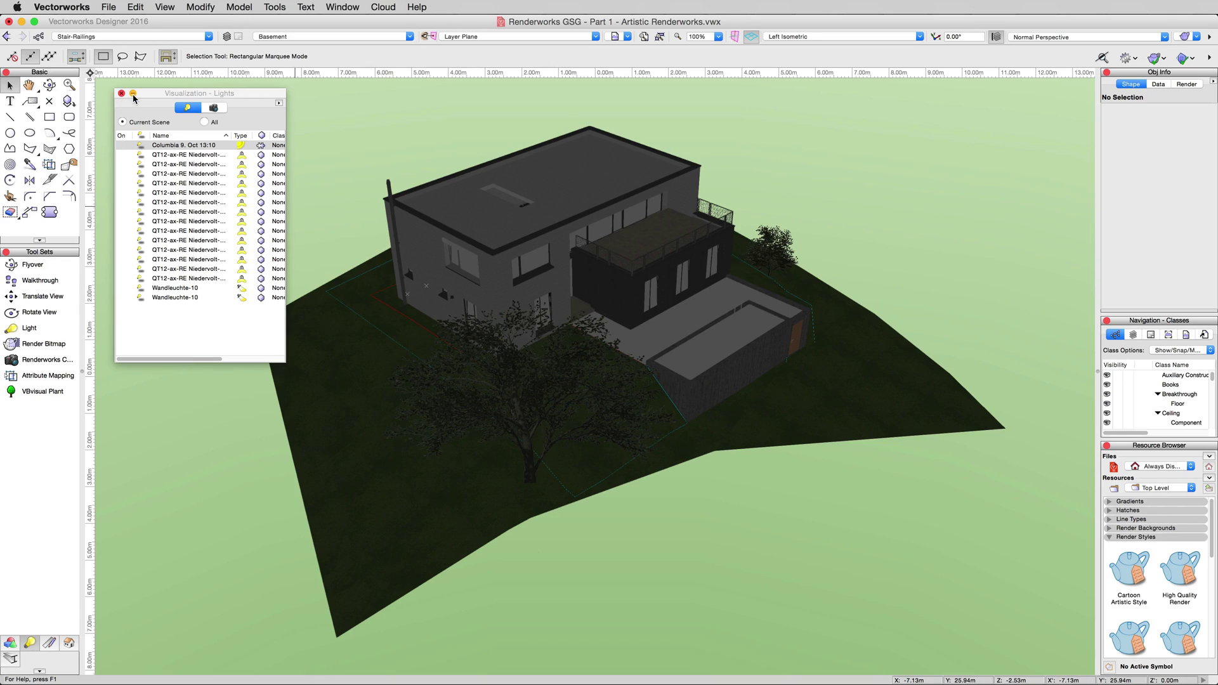
click(133, 94)
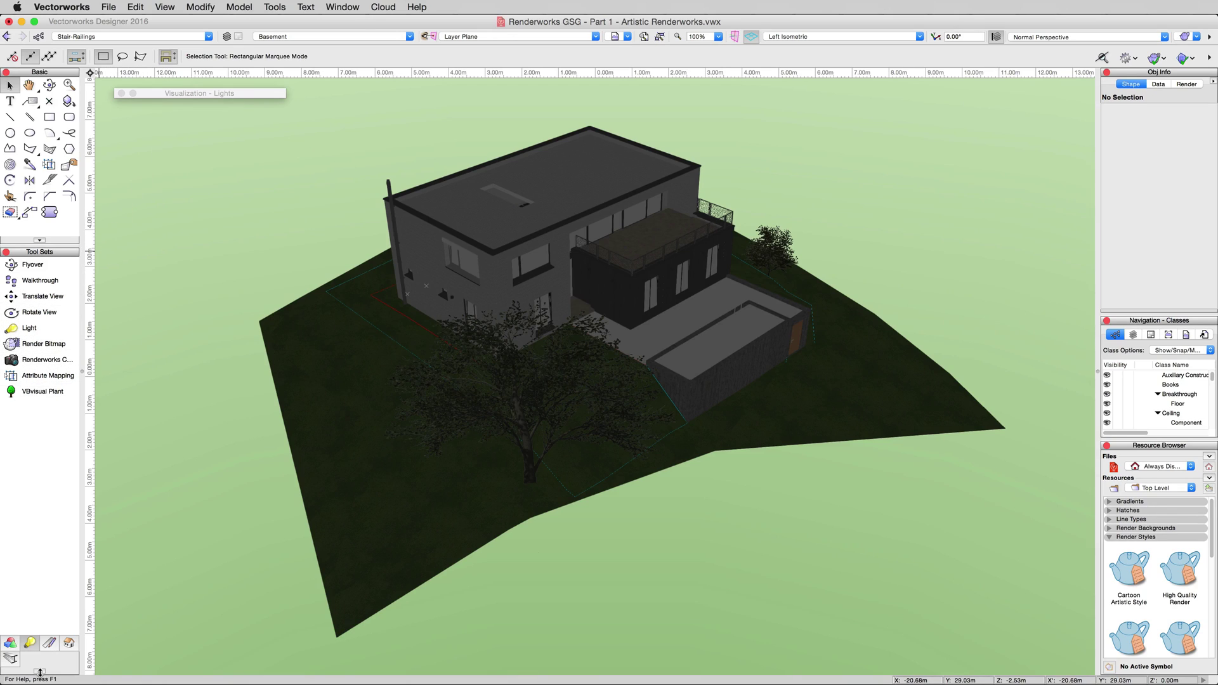
Place a directional light at 100% brightness with Cast Shadows enabled
click(42, 330)
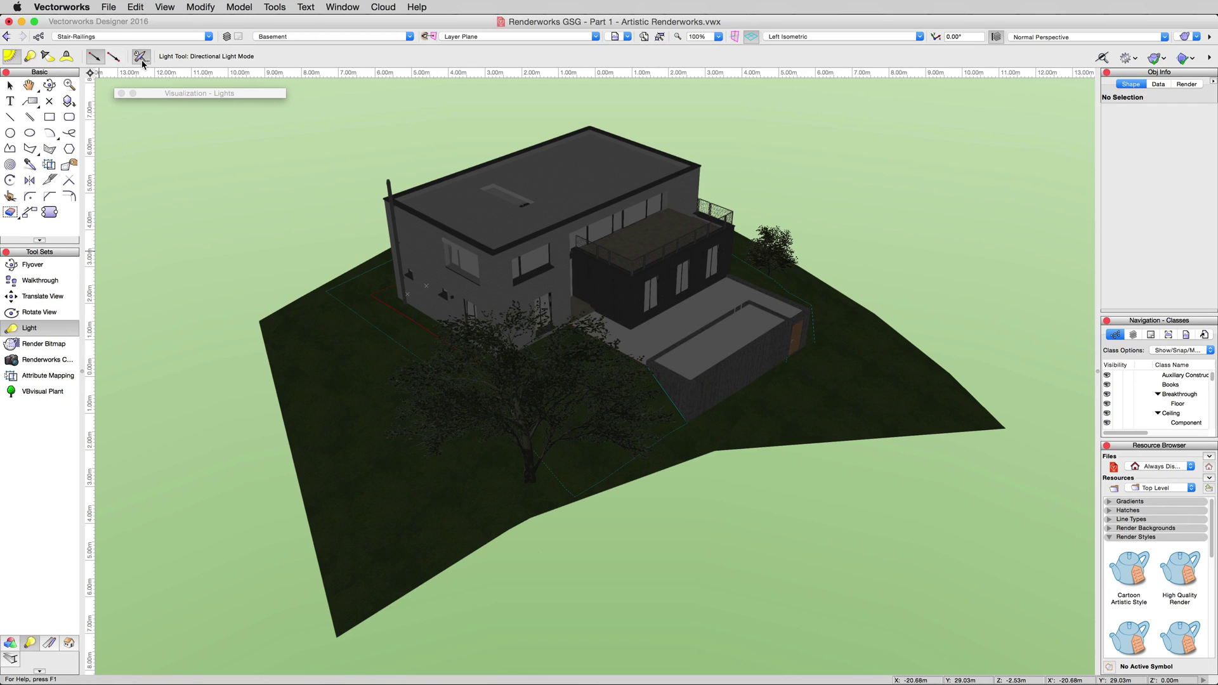
click(909, 539)
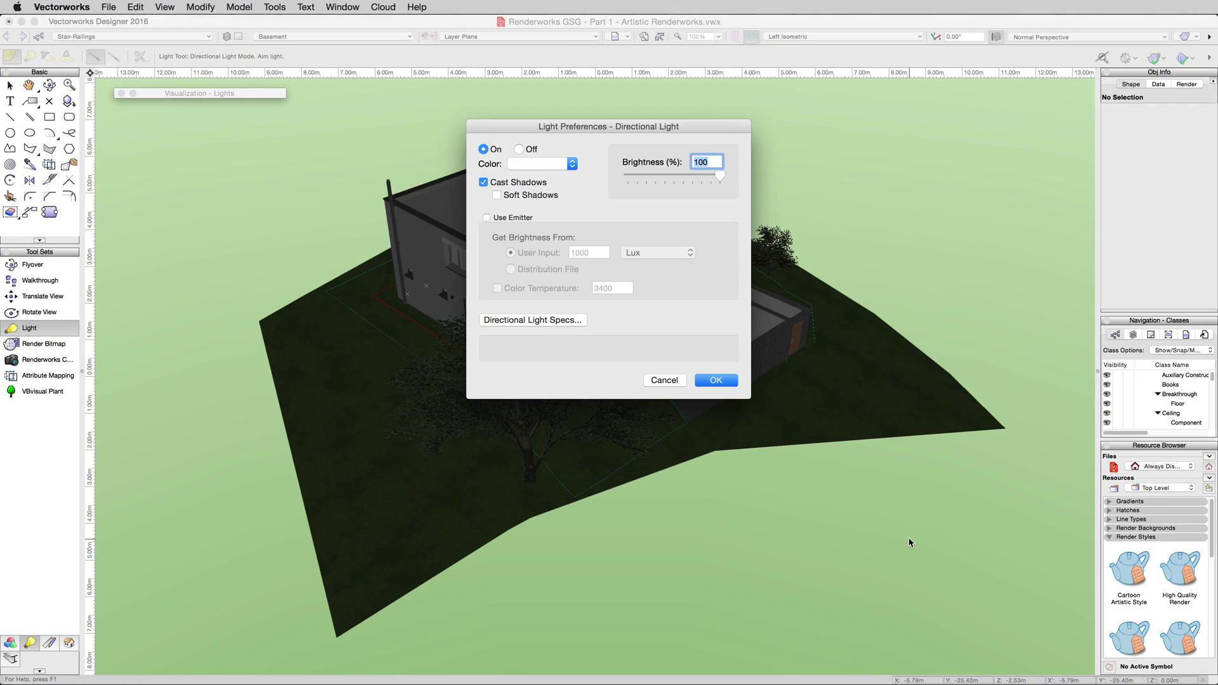
click(709, 382)
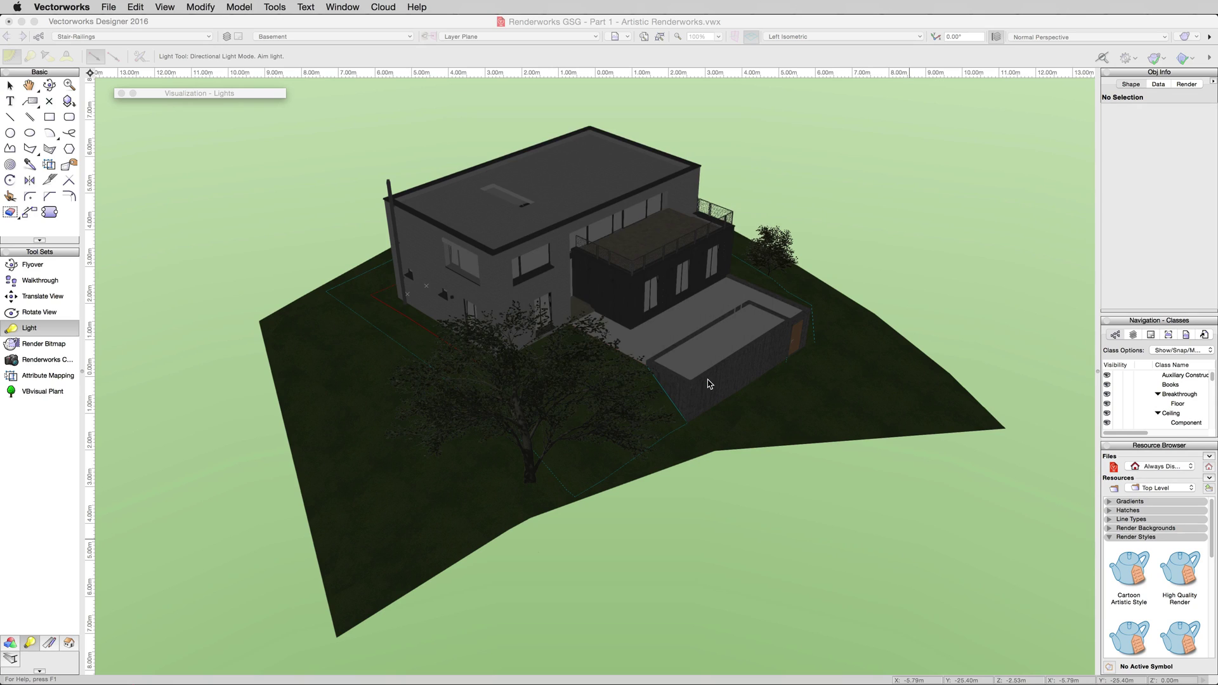
In Vectorworks Preferences, set Display light objects to Always instead of wireframe only
key(x)
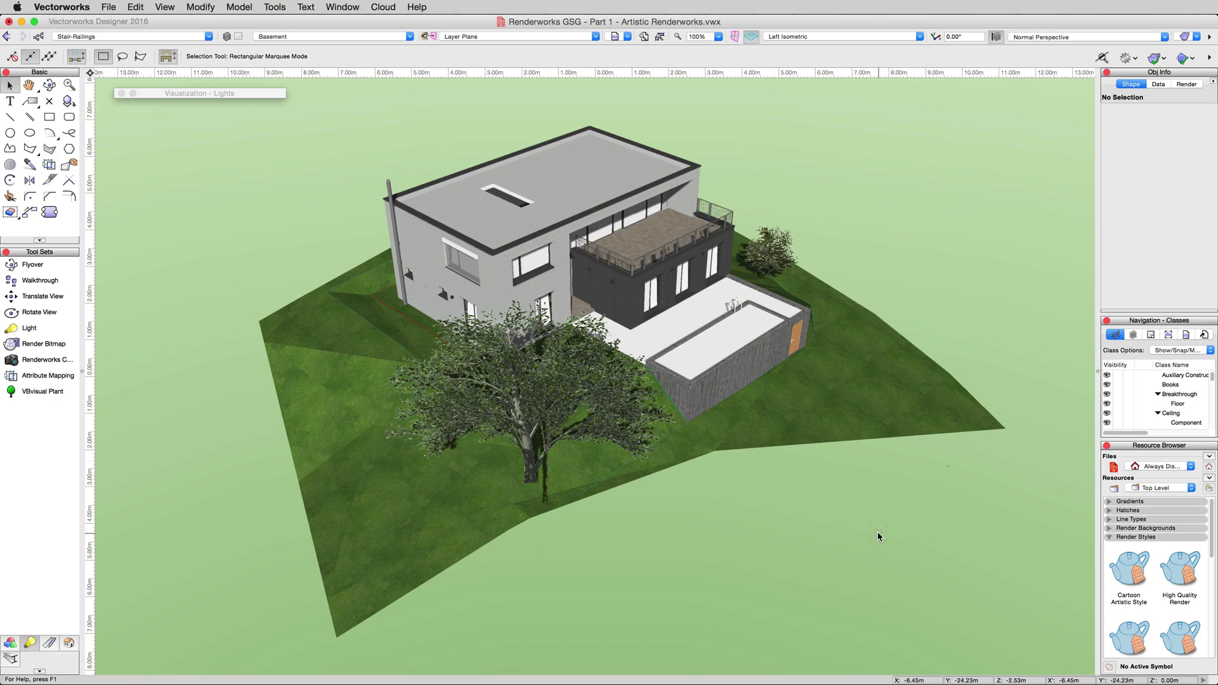
click(276, 7)
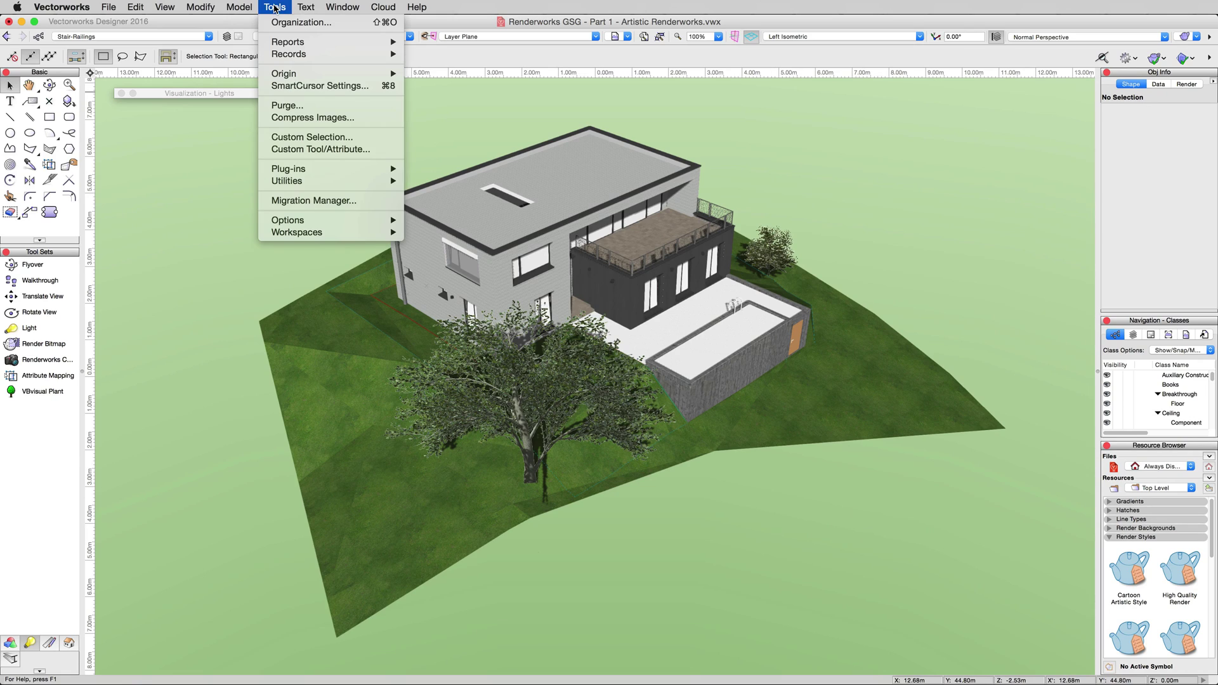
mouse_move(316, 220)
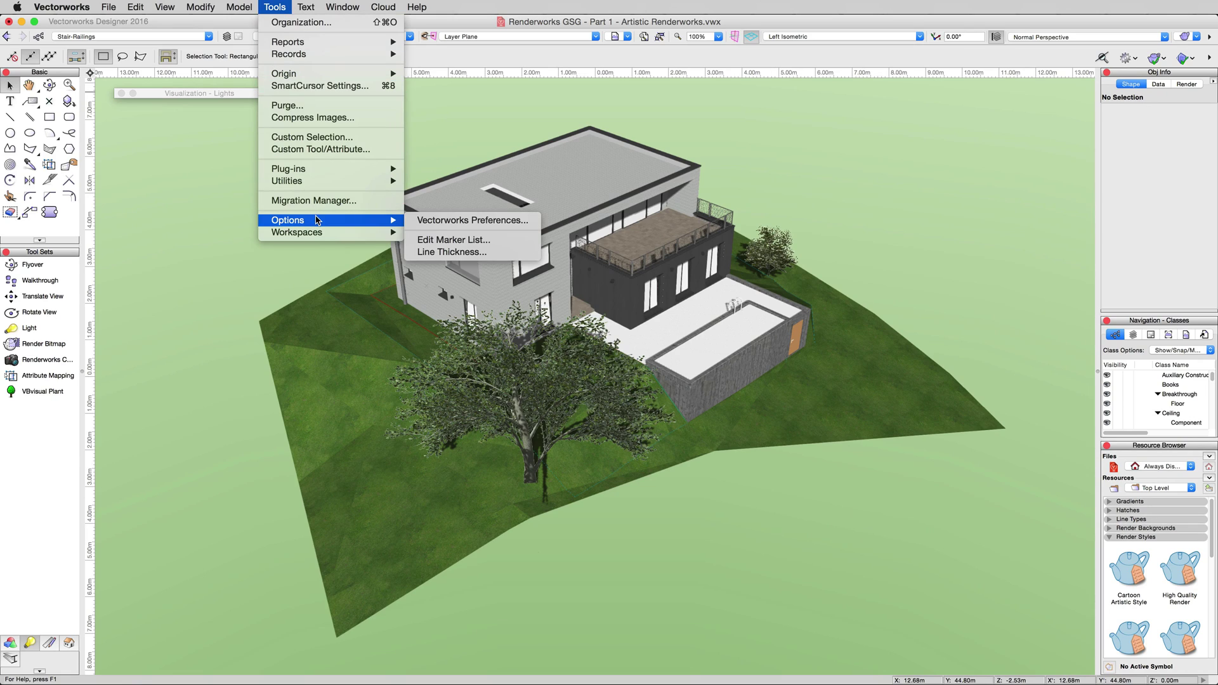
click(444, 222)
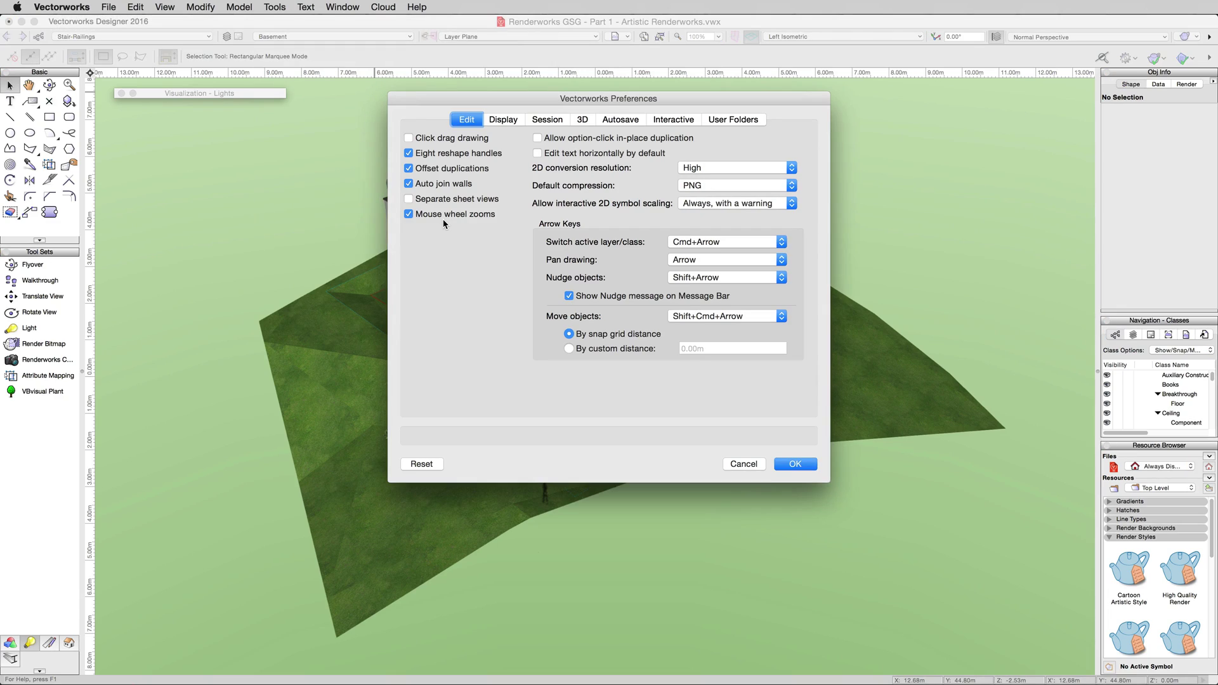
click(506, 121)
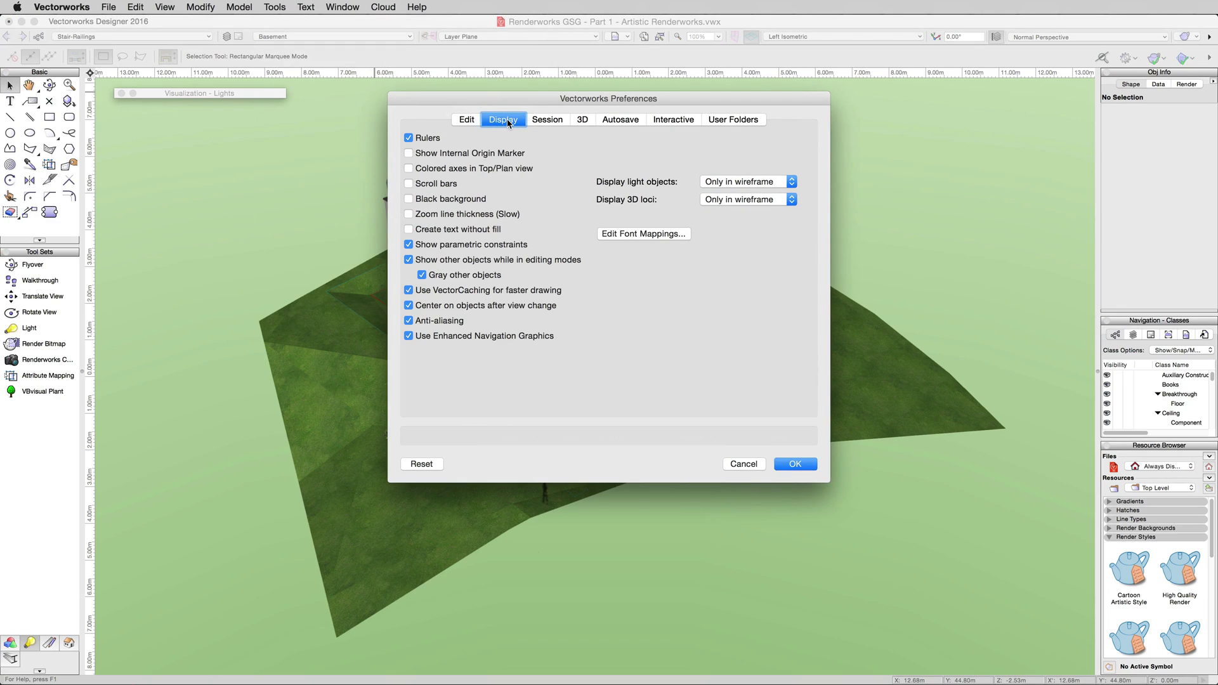
click(714, 186)
click(719, 170)
click(794, 463)
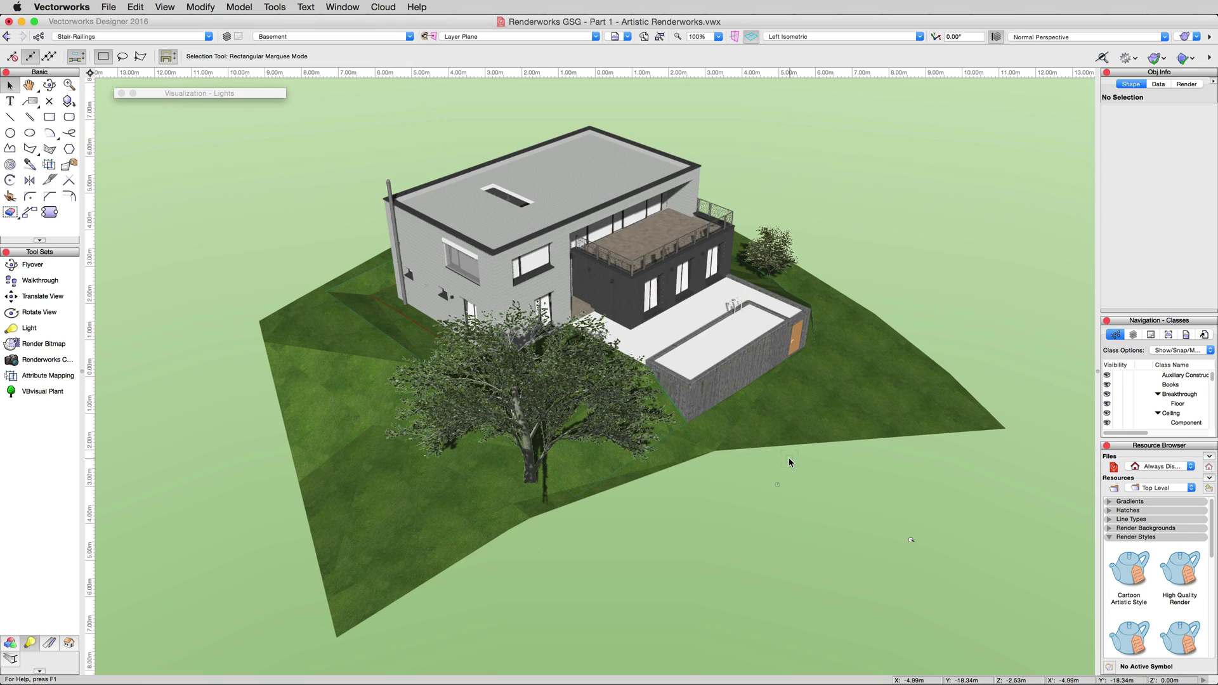
Drag the directional light's direction handle to re-aim it across the house
click(777, 485)
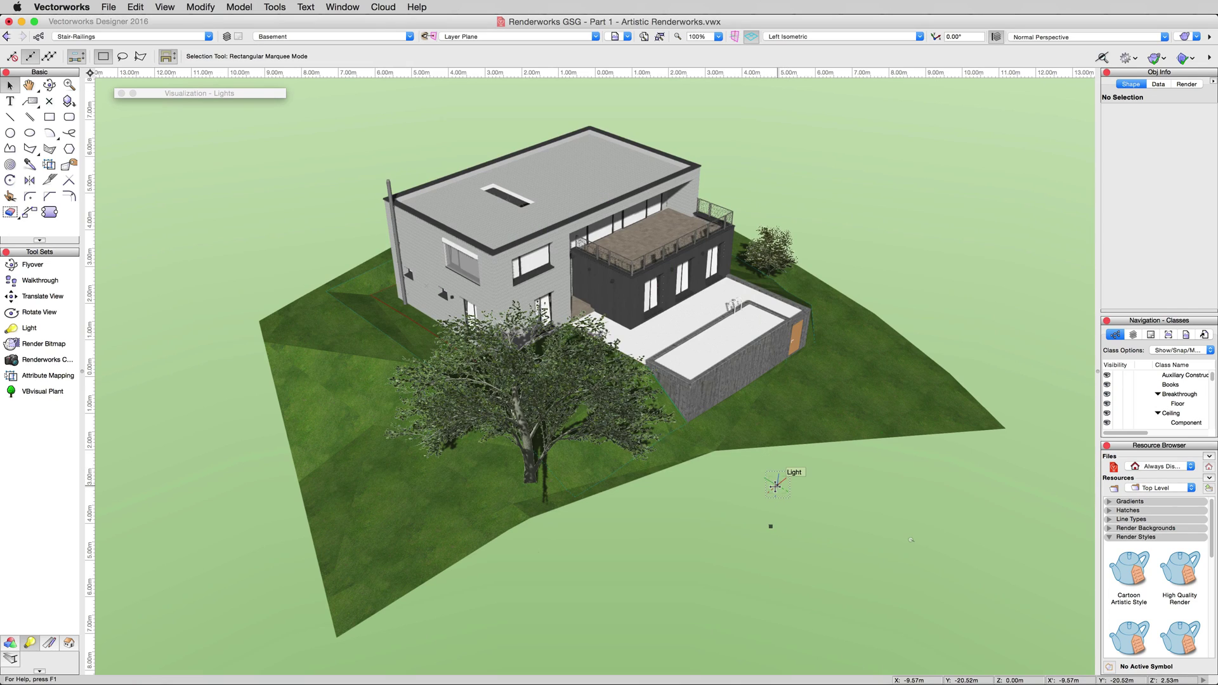
click(912, 540)
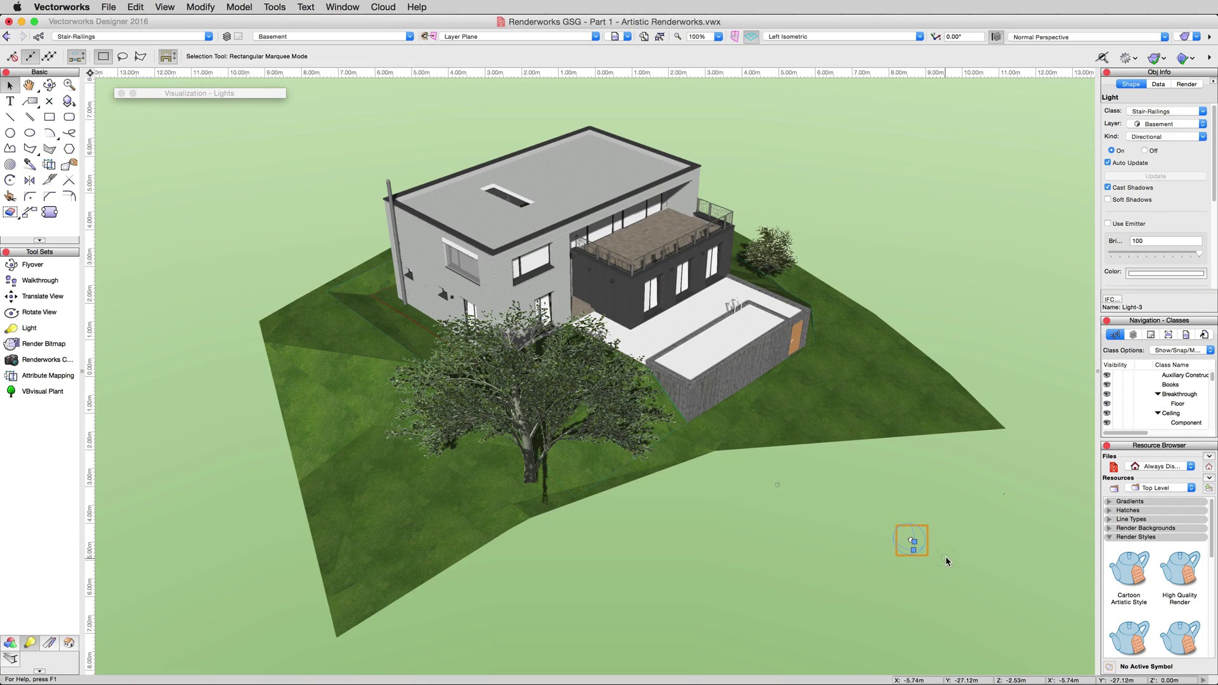
mouse_move(919, 555)
mouse_down()
mouse_move(895, 549)
mouse_move(929, 540)
mouse_up()
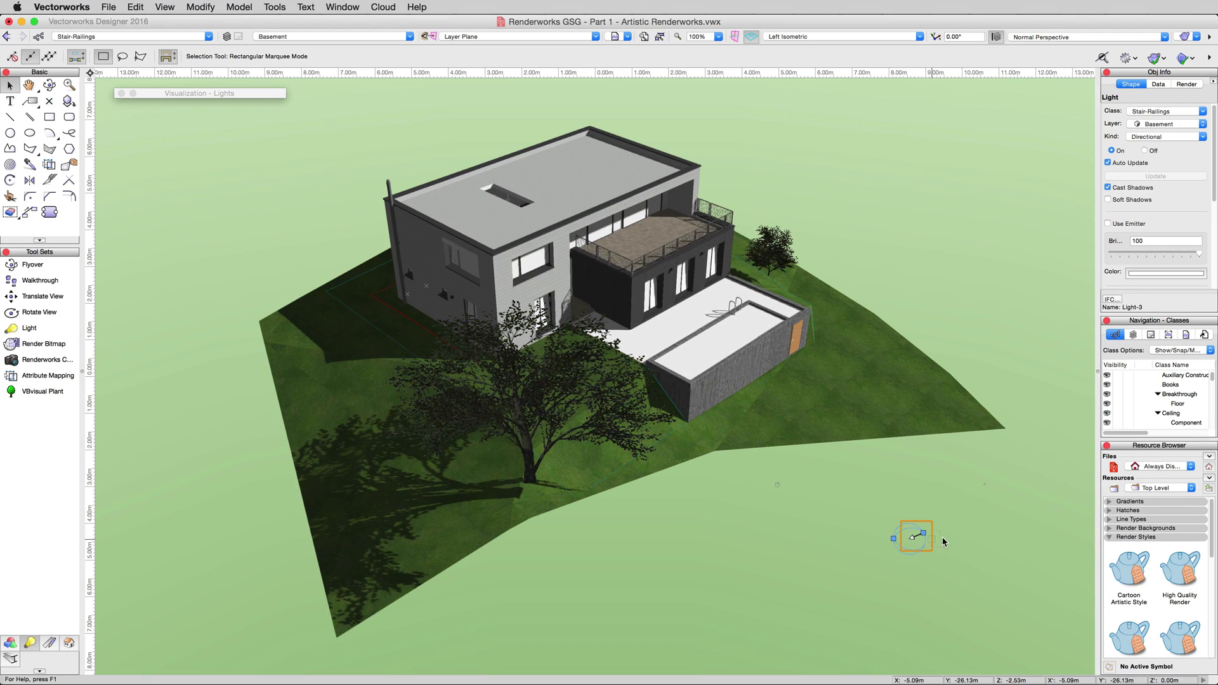
drag(914, 537, 915, 535)
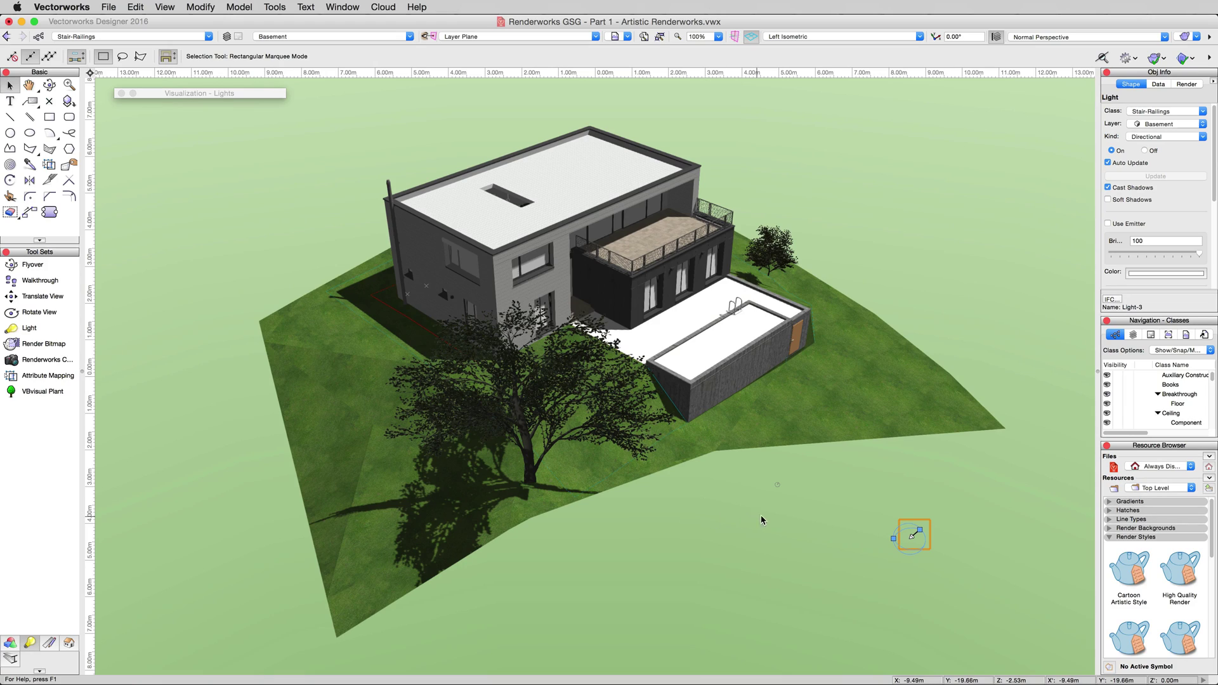
Inspect the Columbia heliodon in Obj Info, then reselect the directional light
key(Escape)
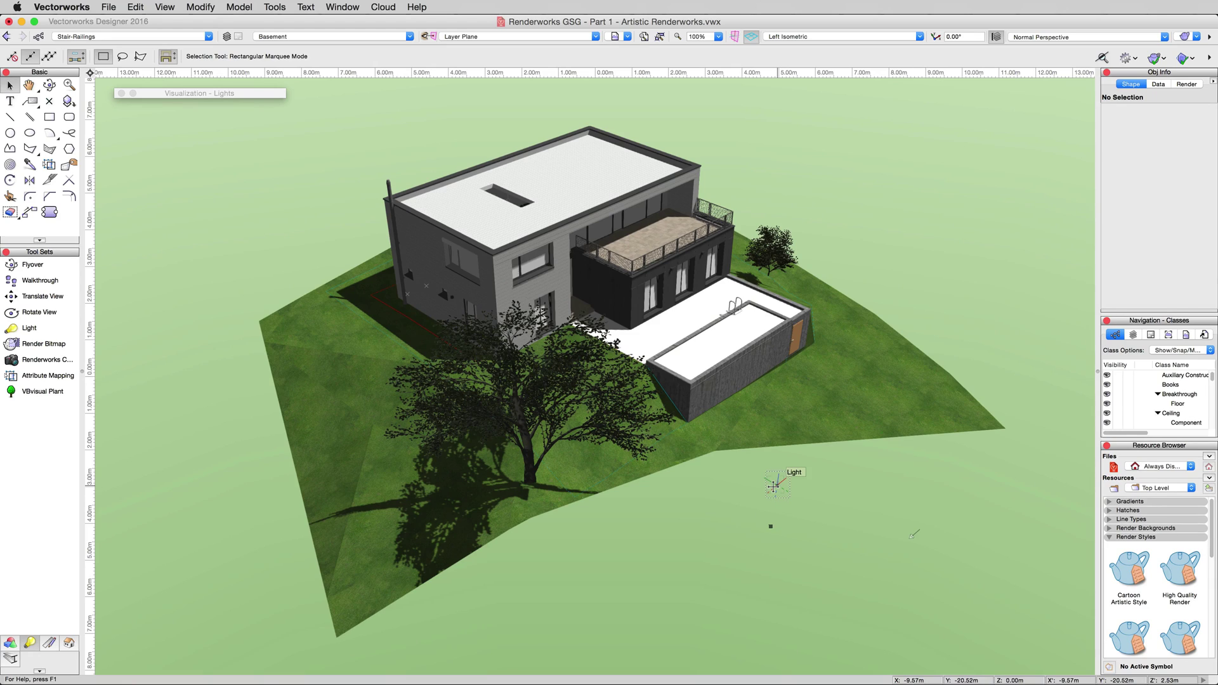
click(776, 487)
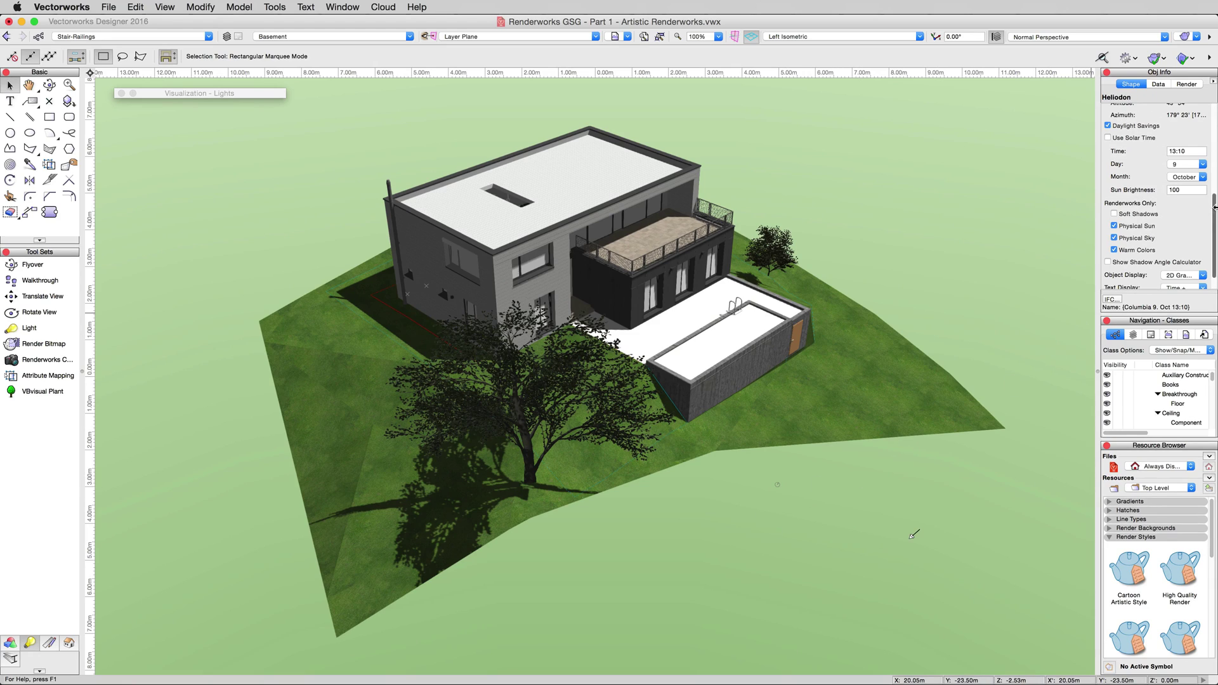
drag(1215, 212, 1215, 117)
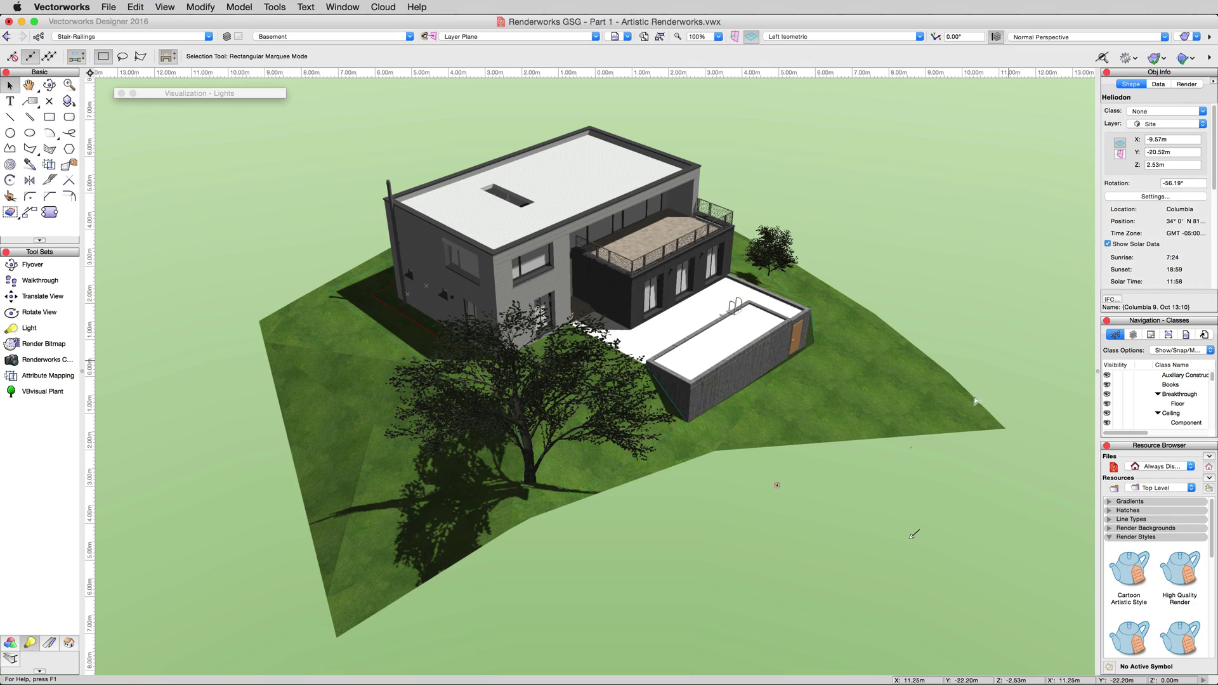
click(912, 536)
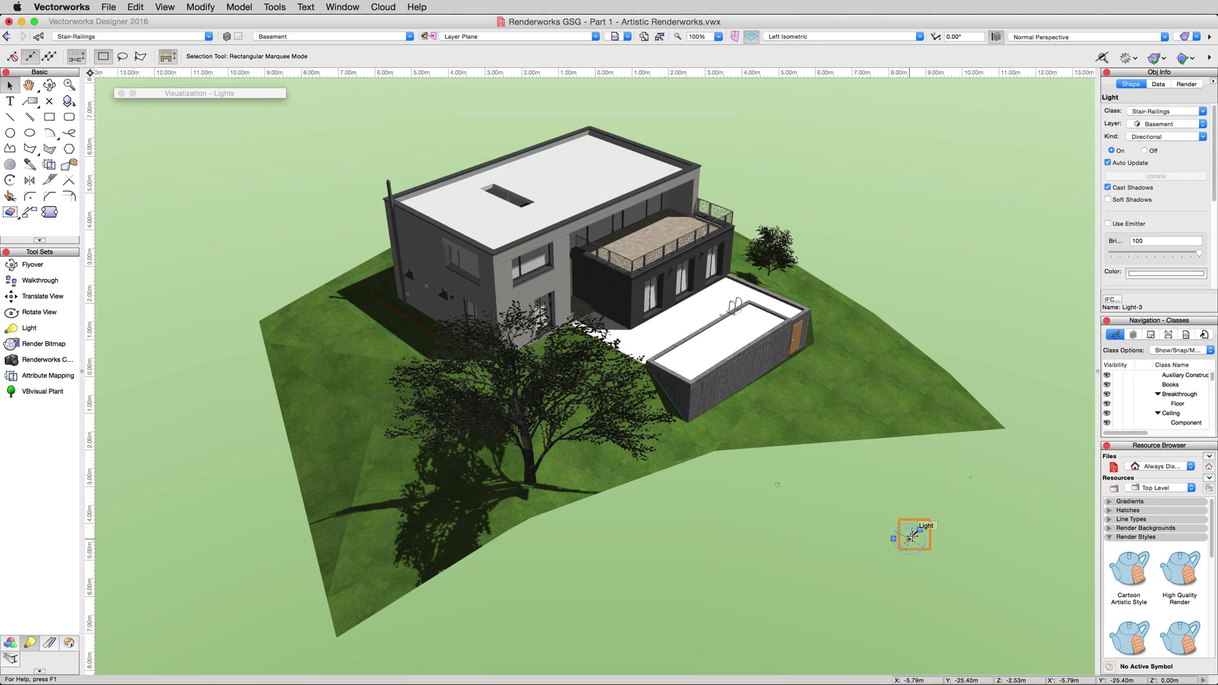
Try a red tint, then a near-white cream, as the directional light's colour
click(1141, 274)
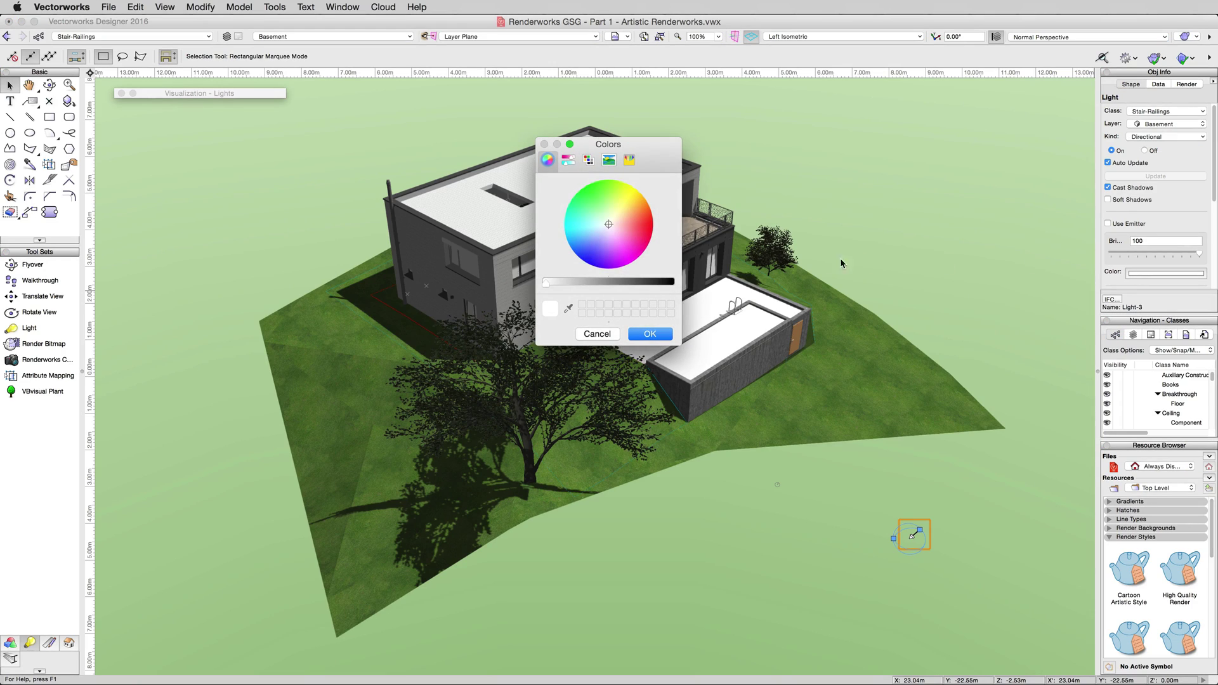
drag(611, 223, 660, 227)
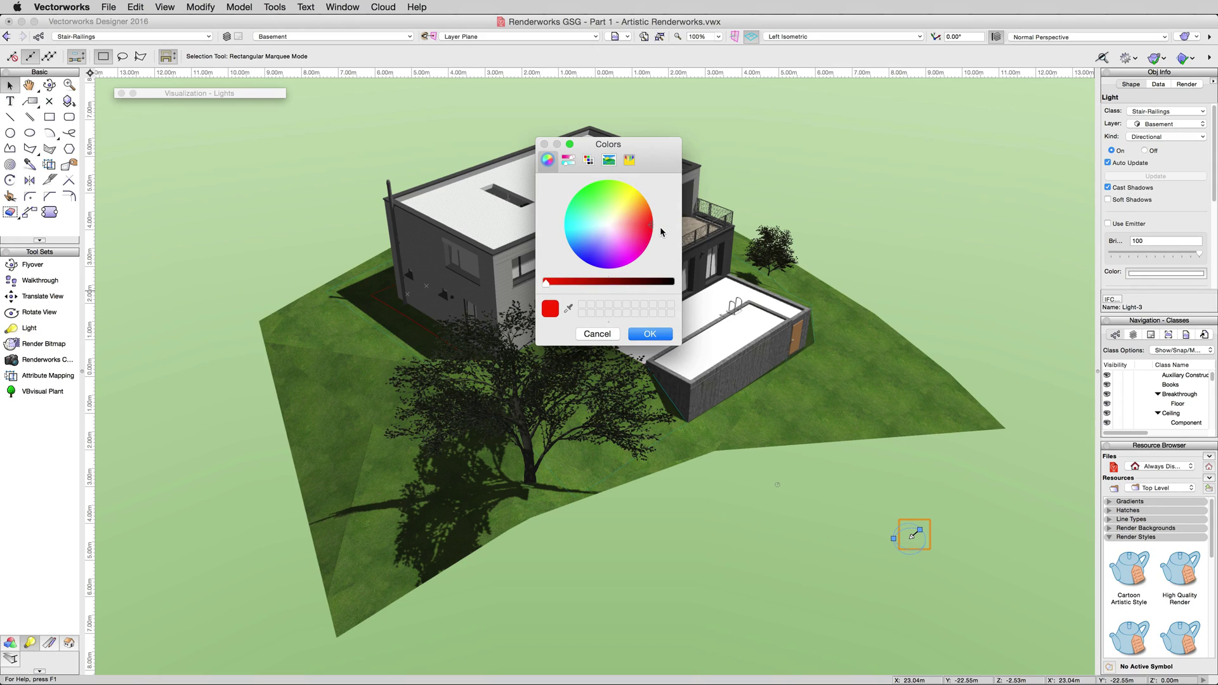
click(664, 336)
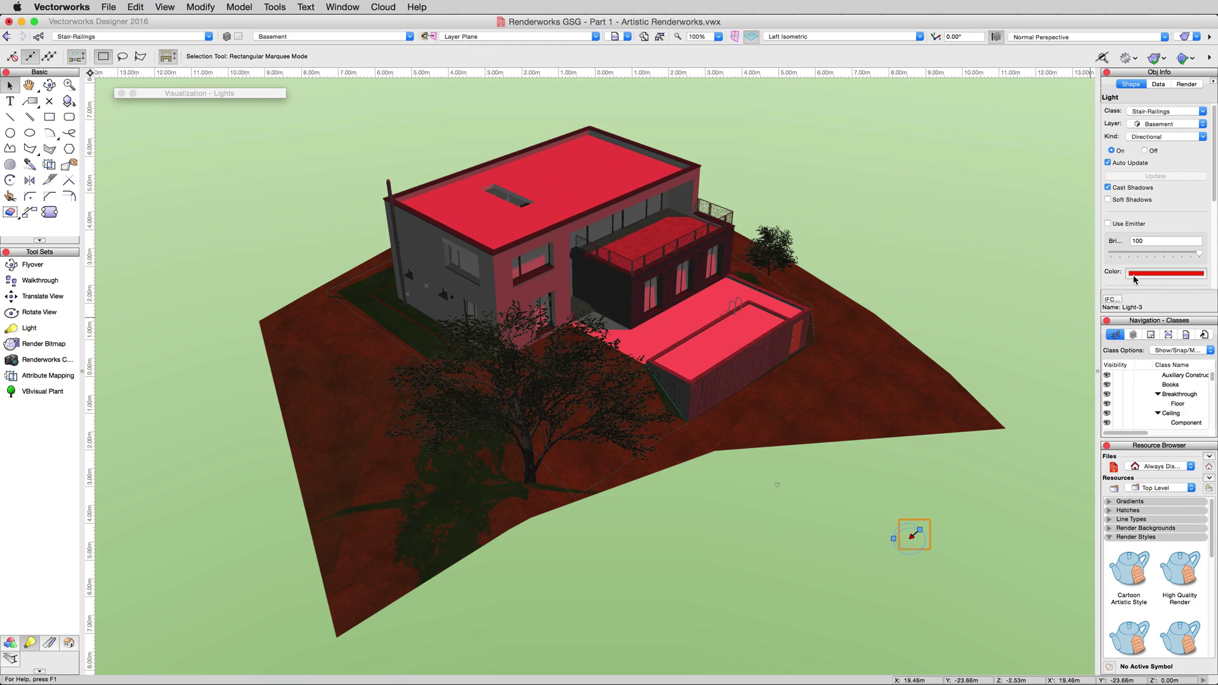
click(1135, 279)
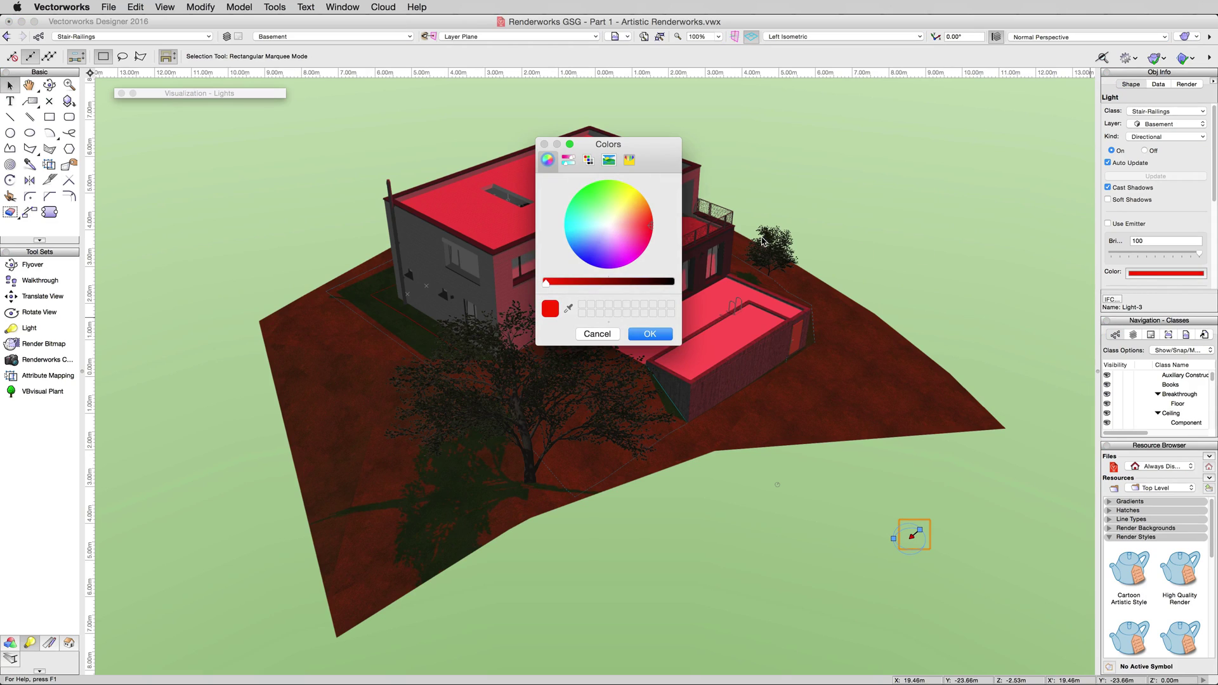
click(615, 217)
drag(616, 219, 614, 223)
click(649, 334)
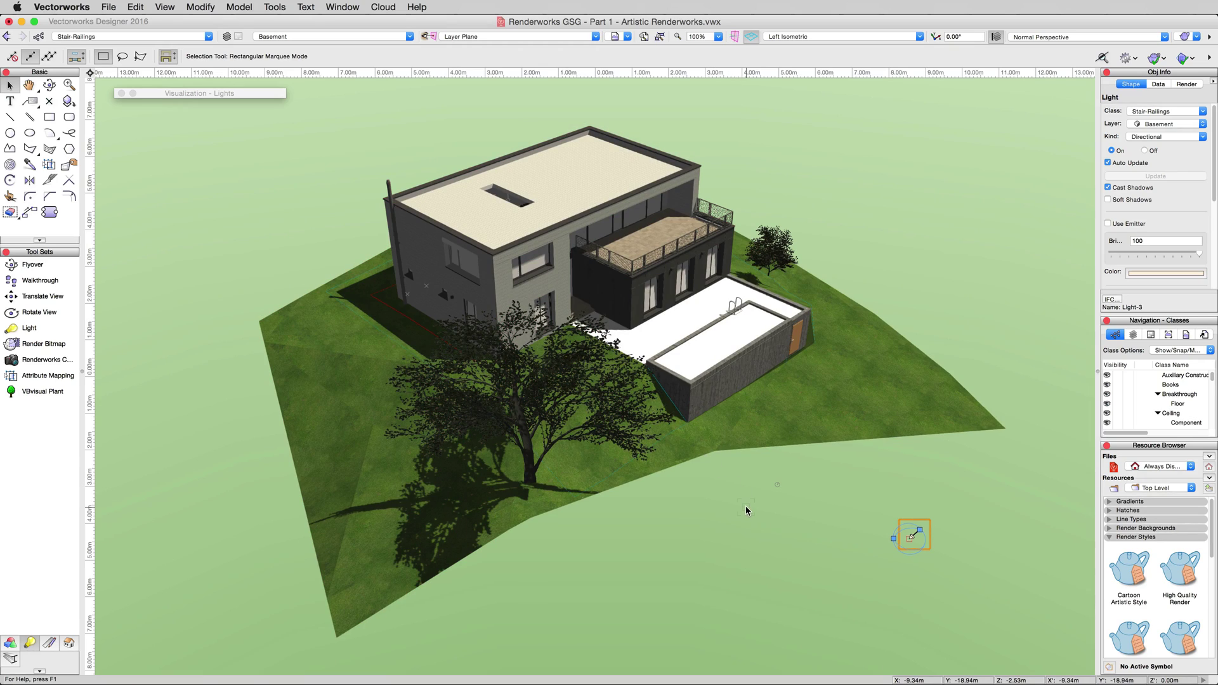
Settle on a warm peach light colour, then delete the directional light
click(1167, 274)
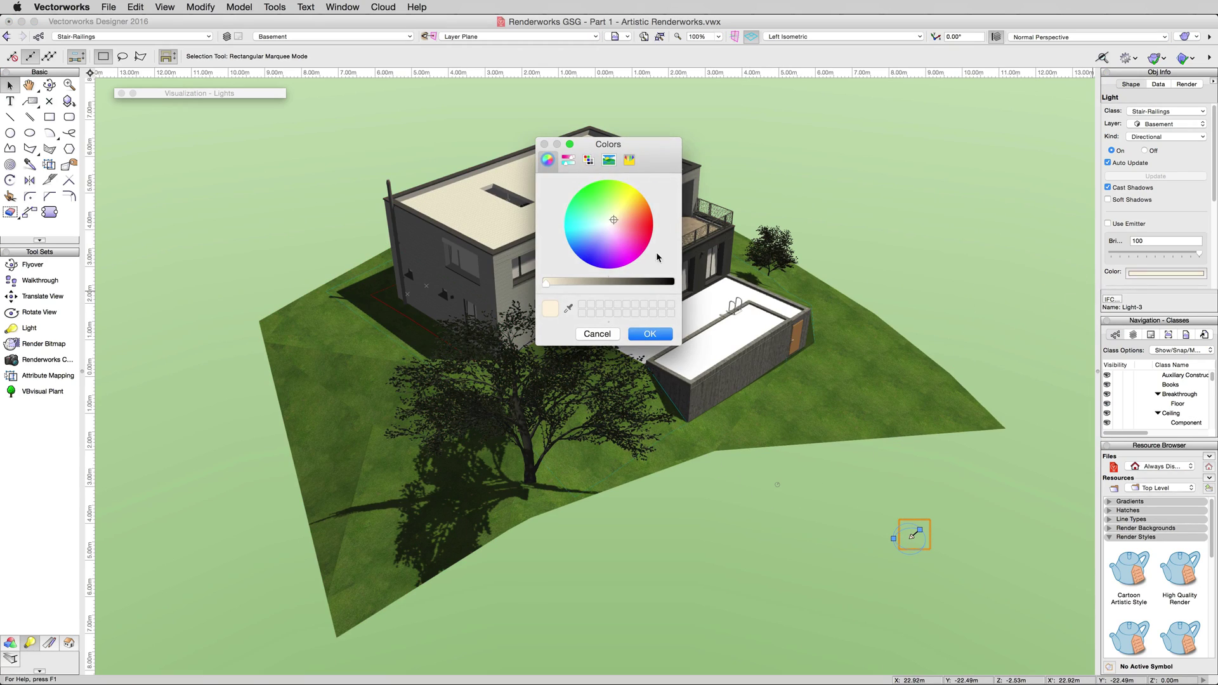
drag(614, 223, 627, 217)
click(650, 333)
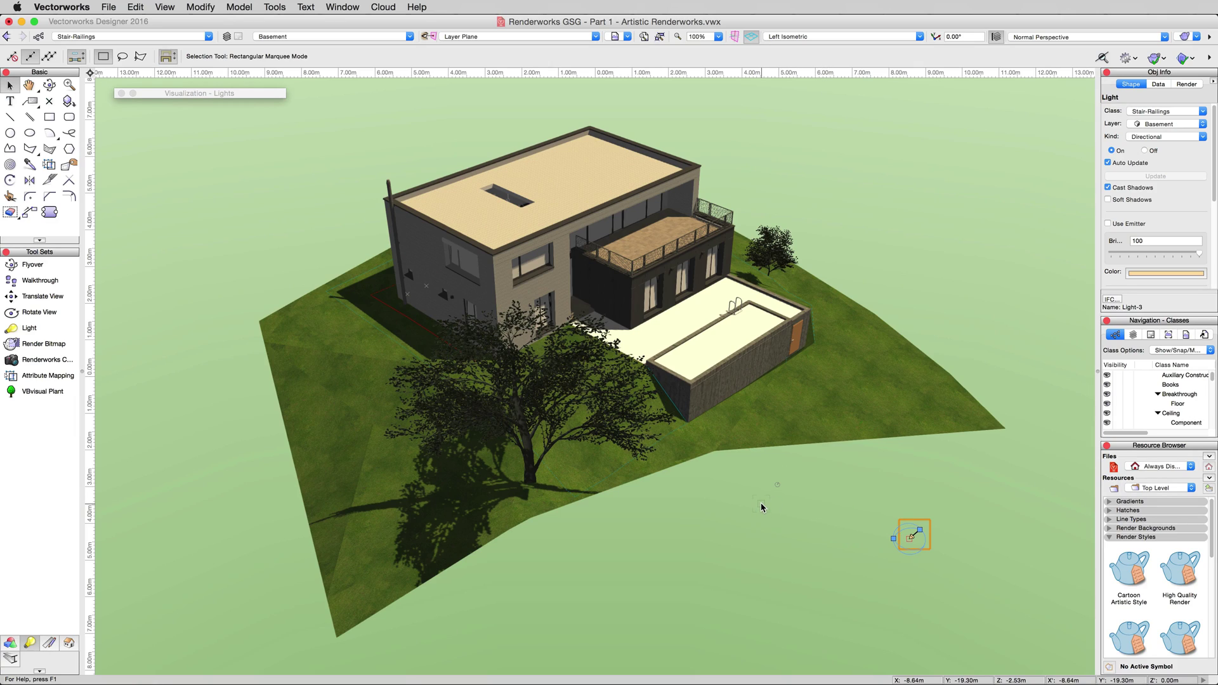
key(Delete)
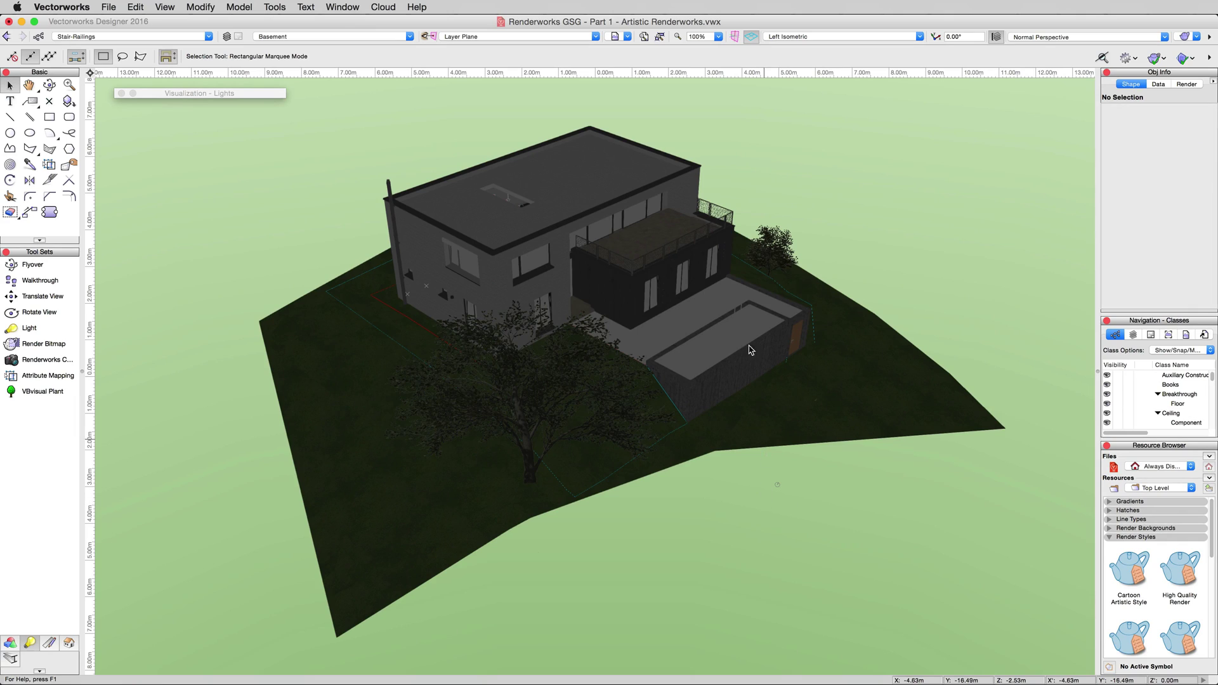
Switch to the saved view '3.3 - Setting up Lighting - Point Lights' of the staircase
click(620, 38)
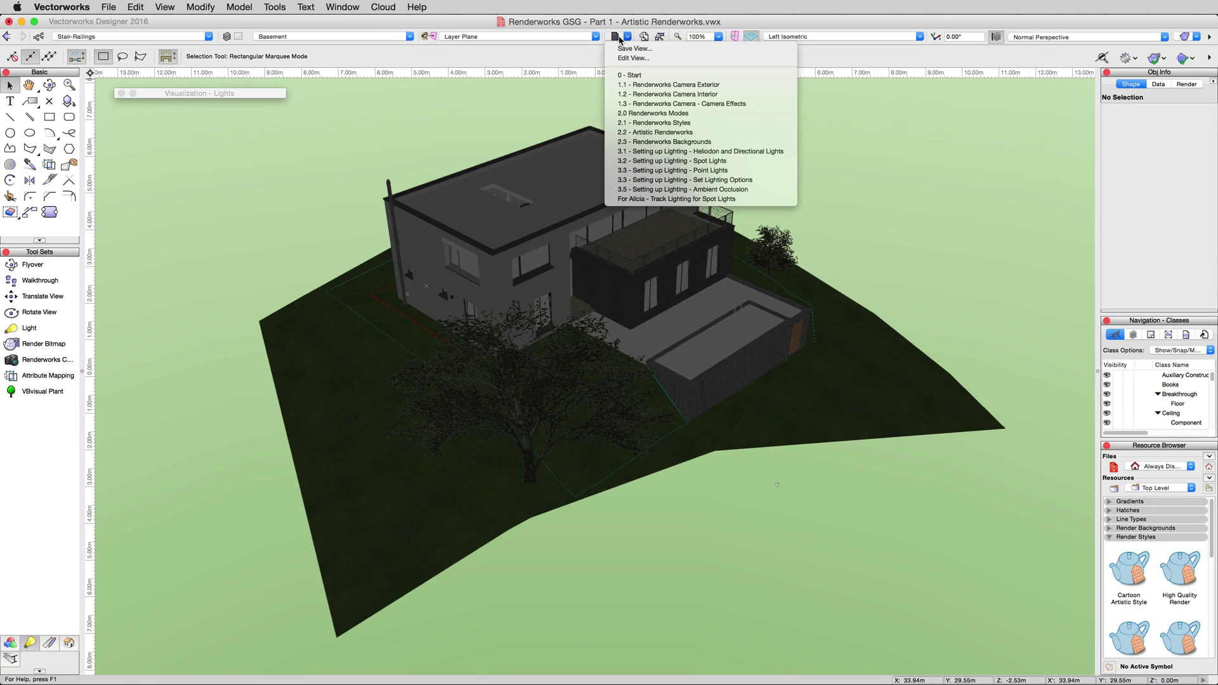
click(729, 171)
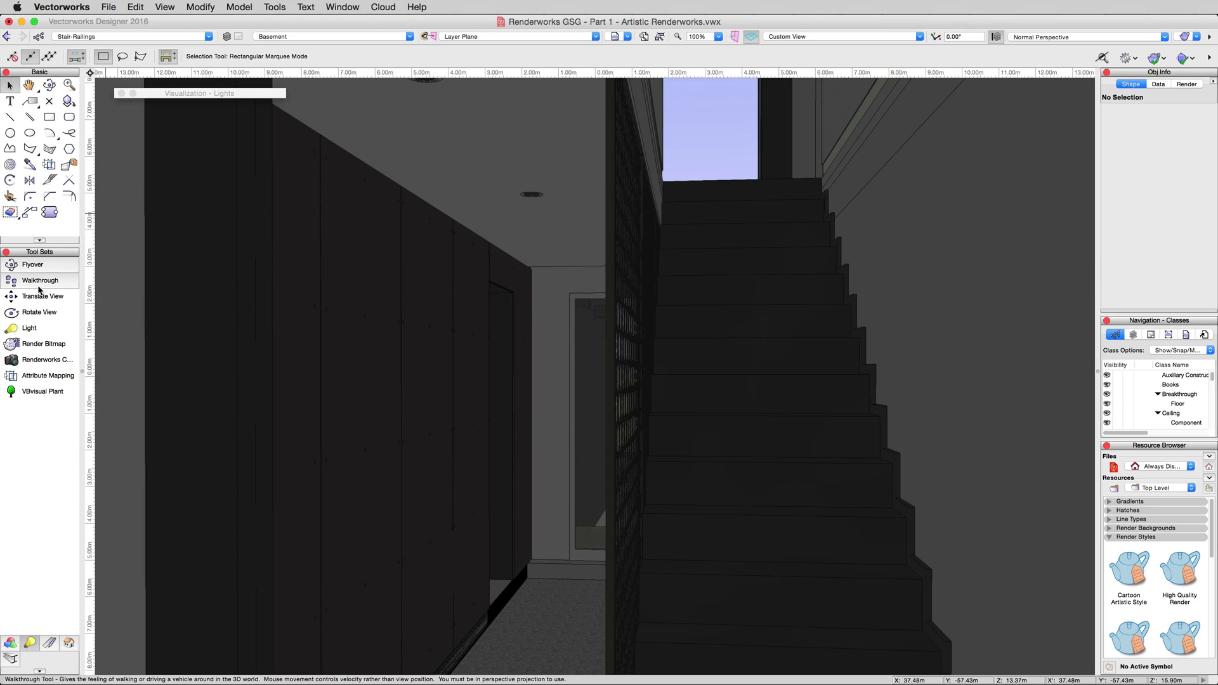
Place a soft-shadowed point light at 100% brightness on the recessed ceiling fixture
click(25, 329)
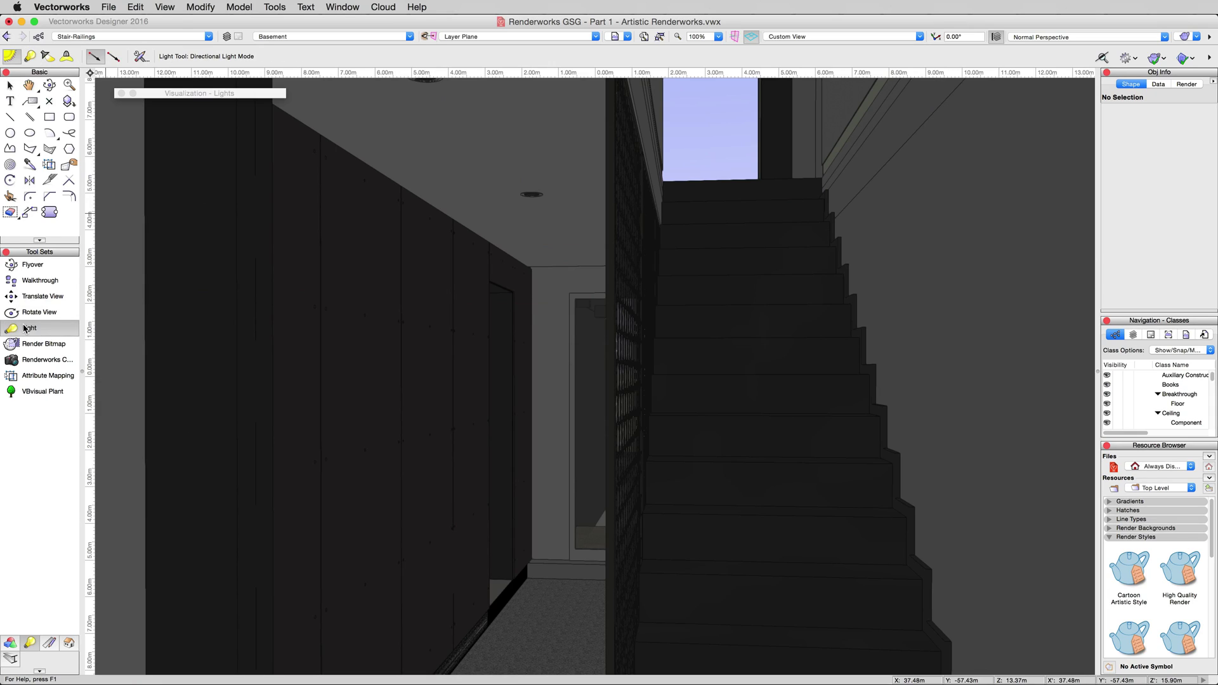
click(29, 57)
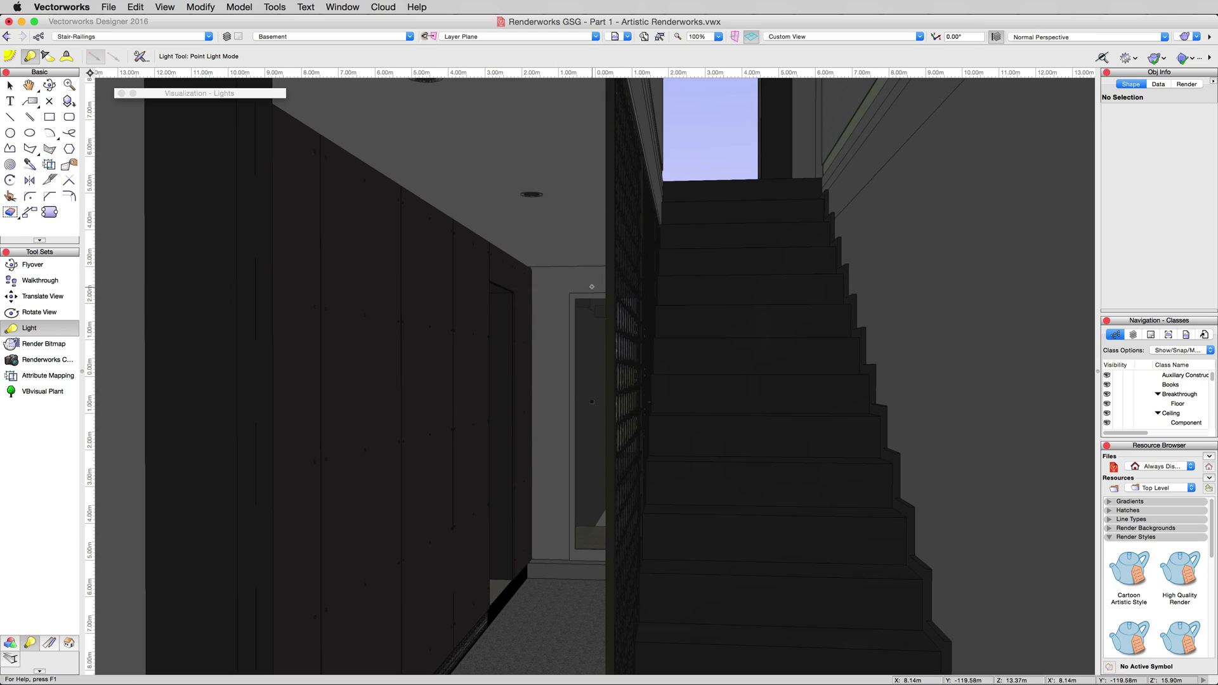
middle_drag(579, 265, 577, 276)
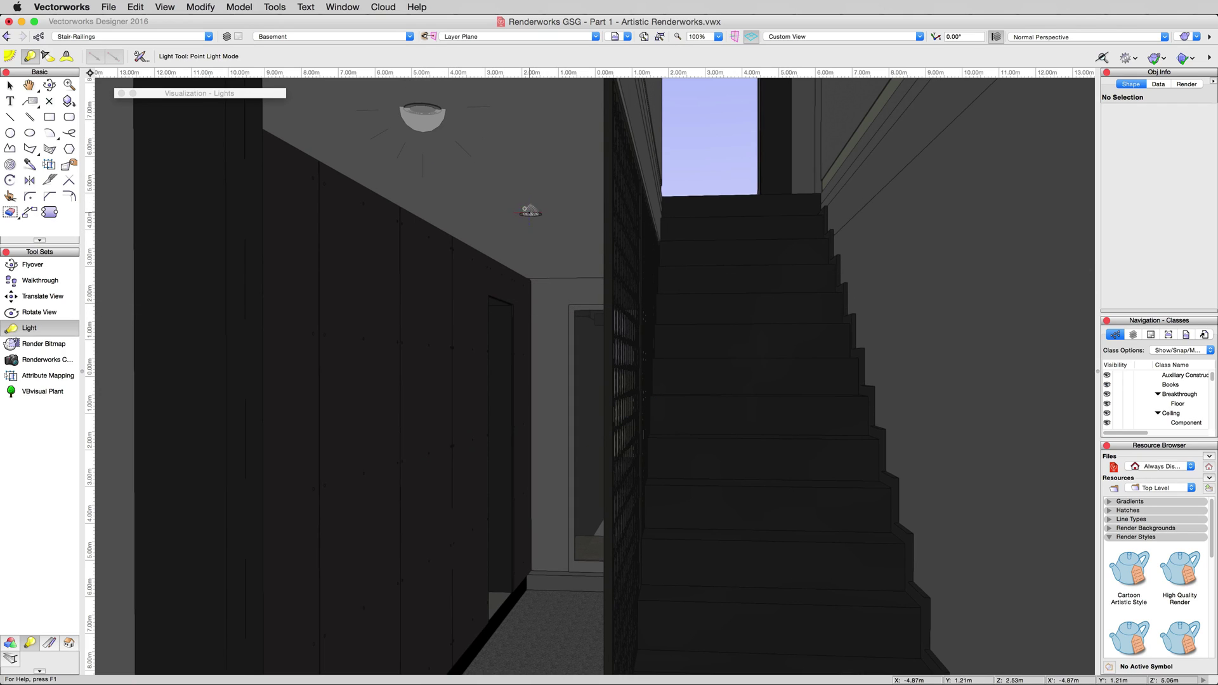
click(530, 215)
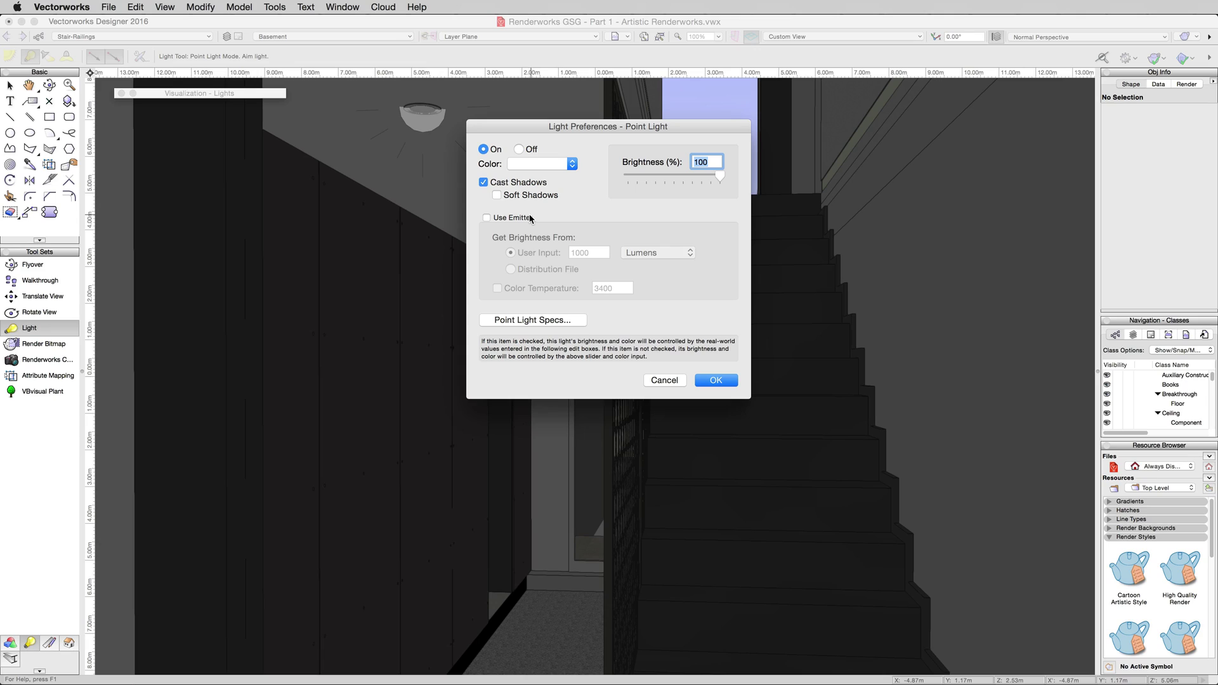
click(516, 197)
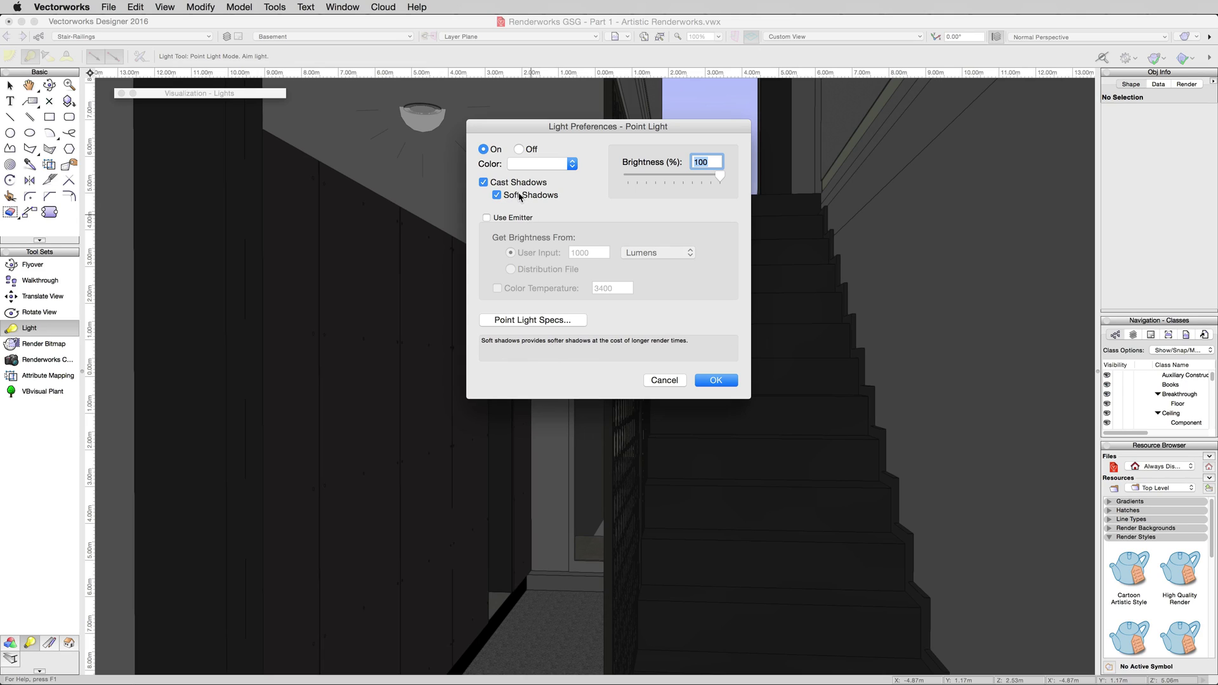
click(721, 382)
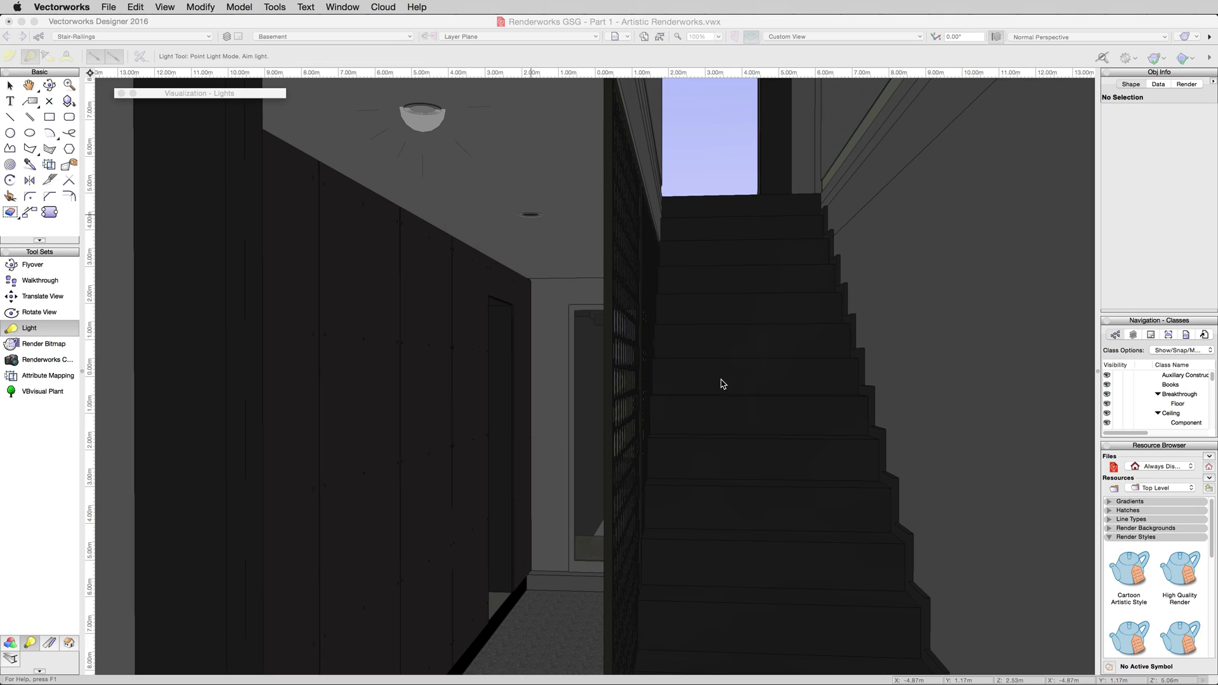
click(721, 383)
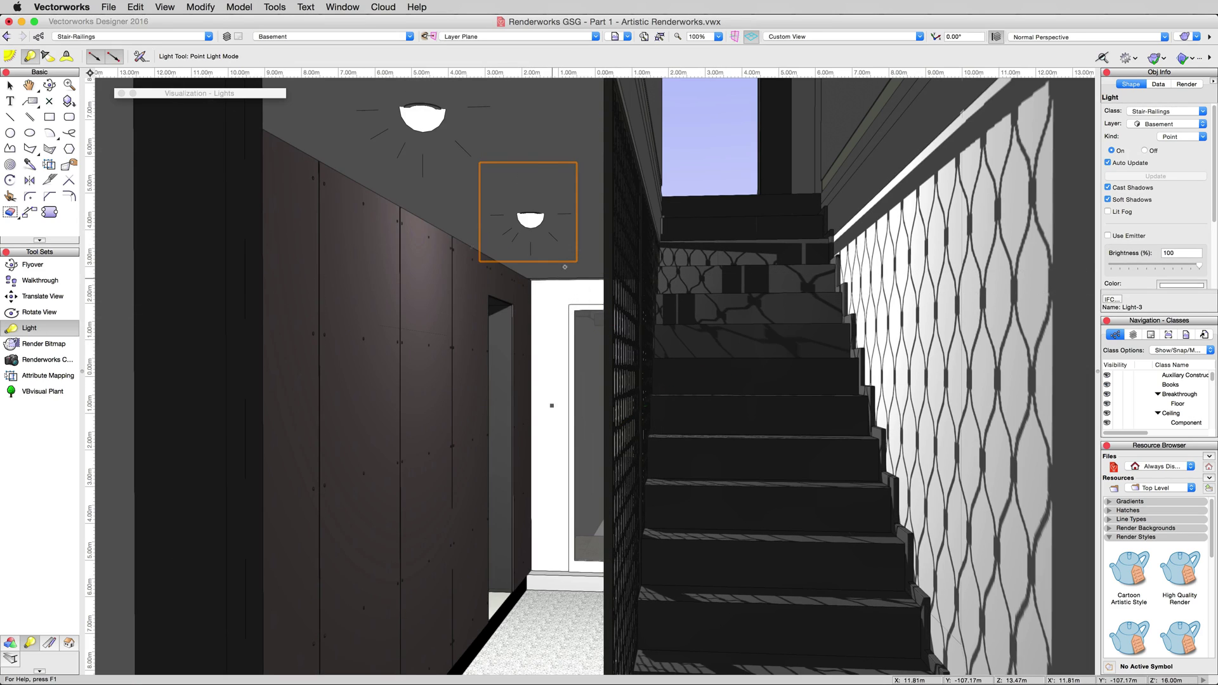
Toggle the ceiling lights in Obj Info: lower light off, upper light on
click(10, 85)
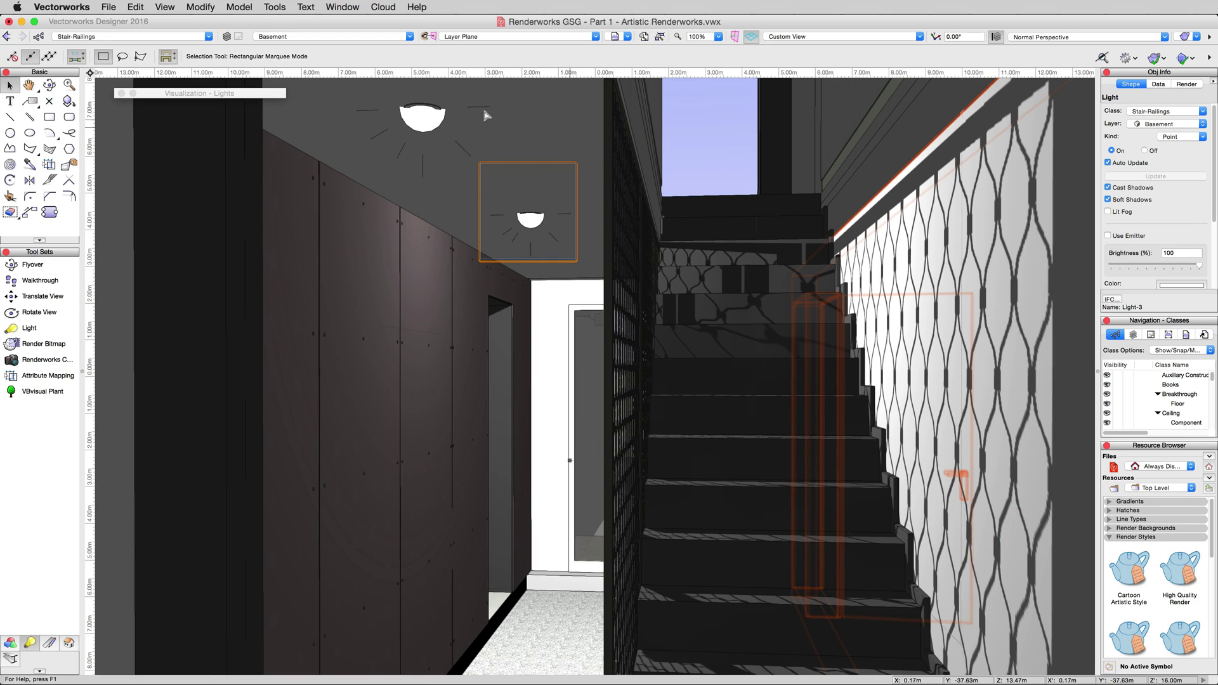
click(419, 119)
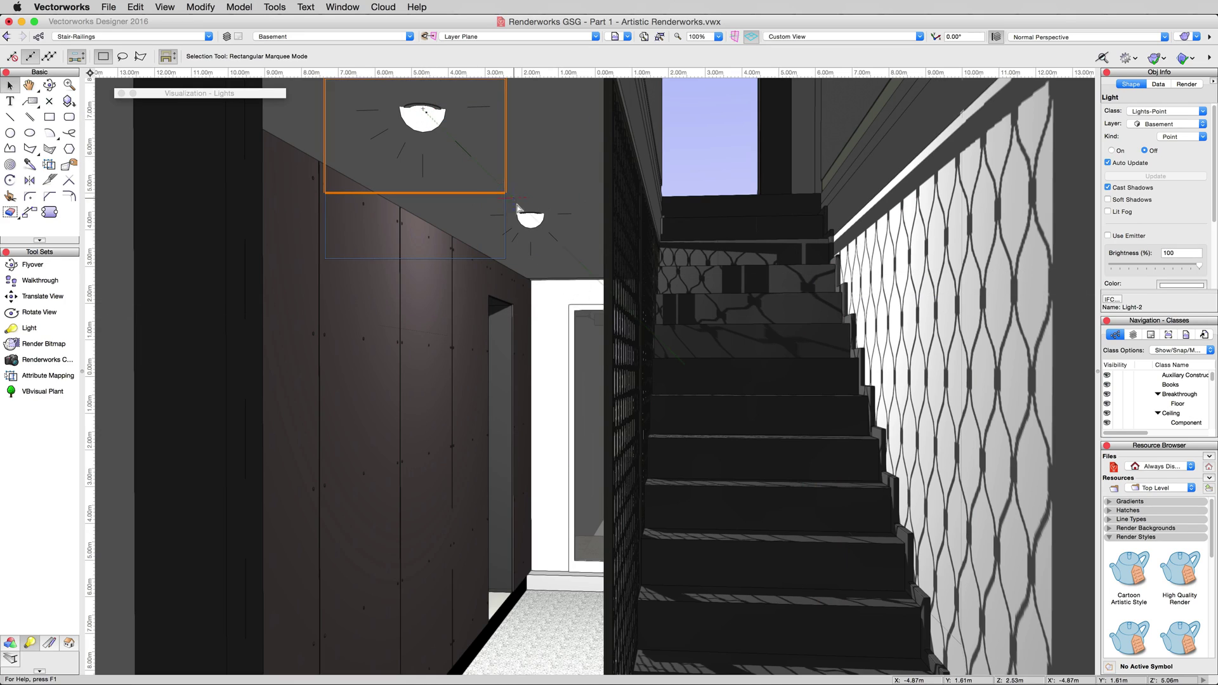
click(531, 219)
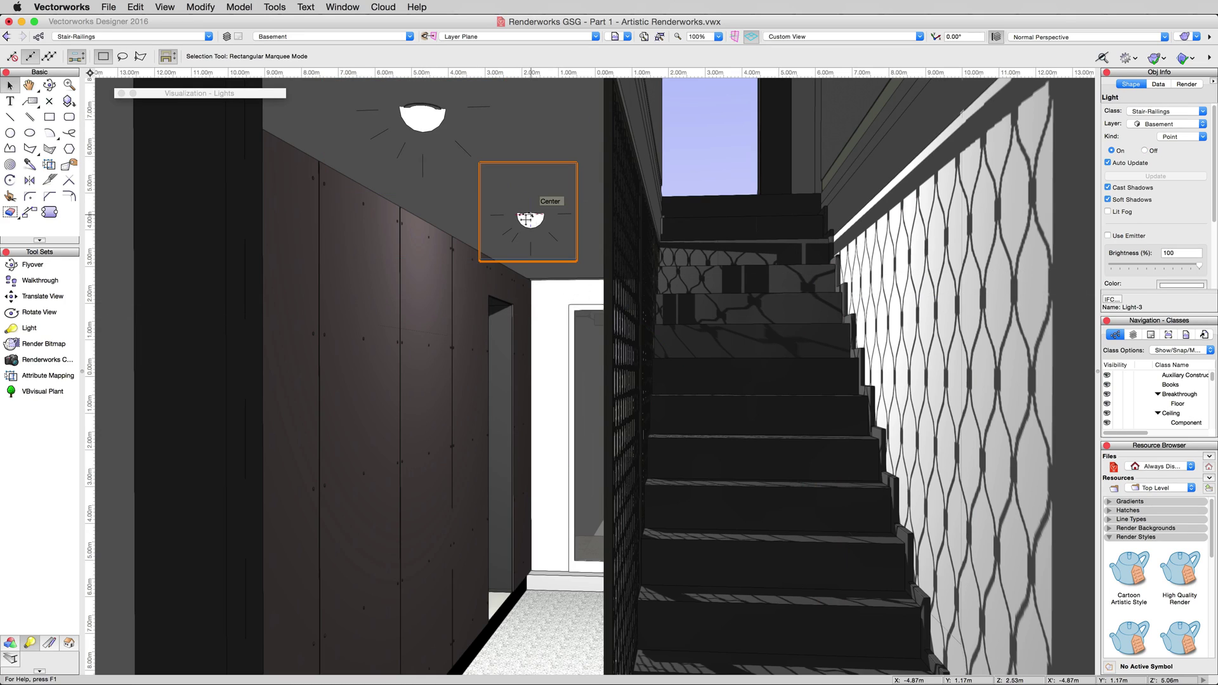
click(1145, 150)
click(422, 118)
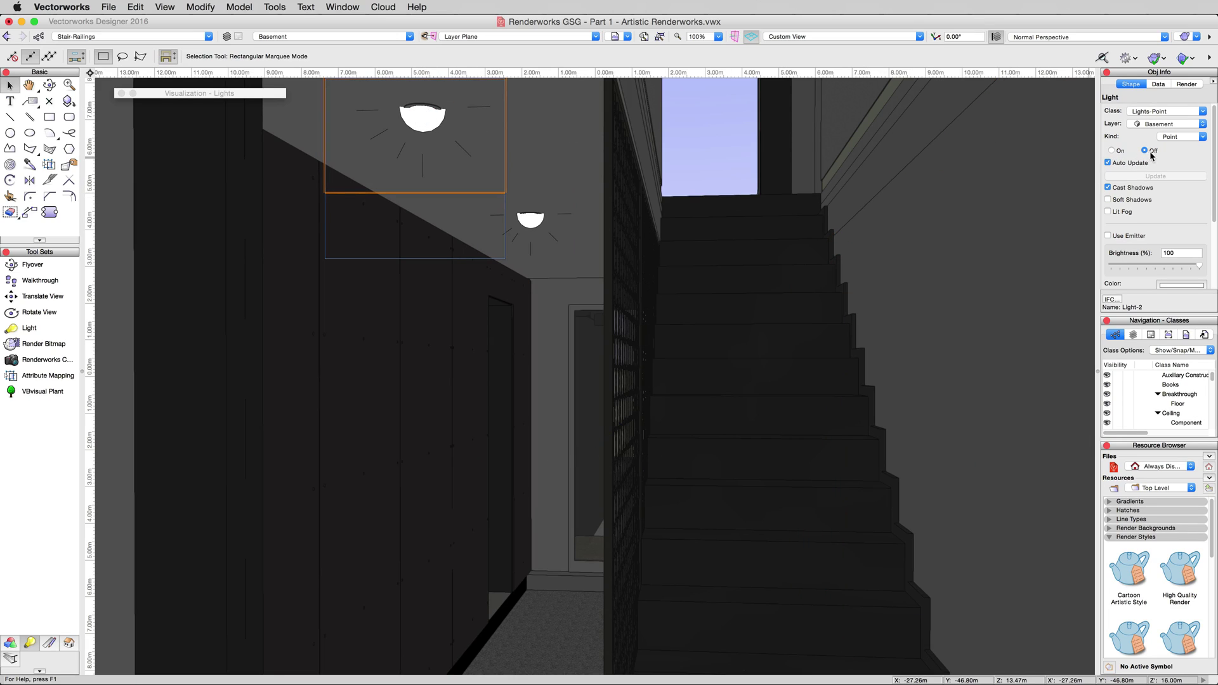
click(1112, 151)
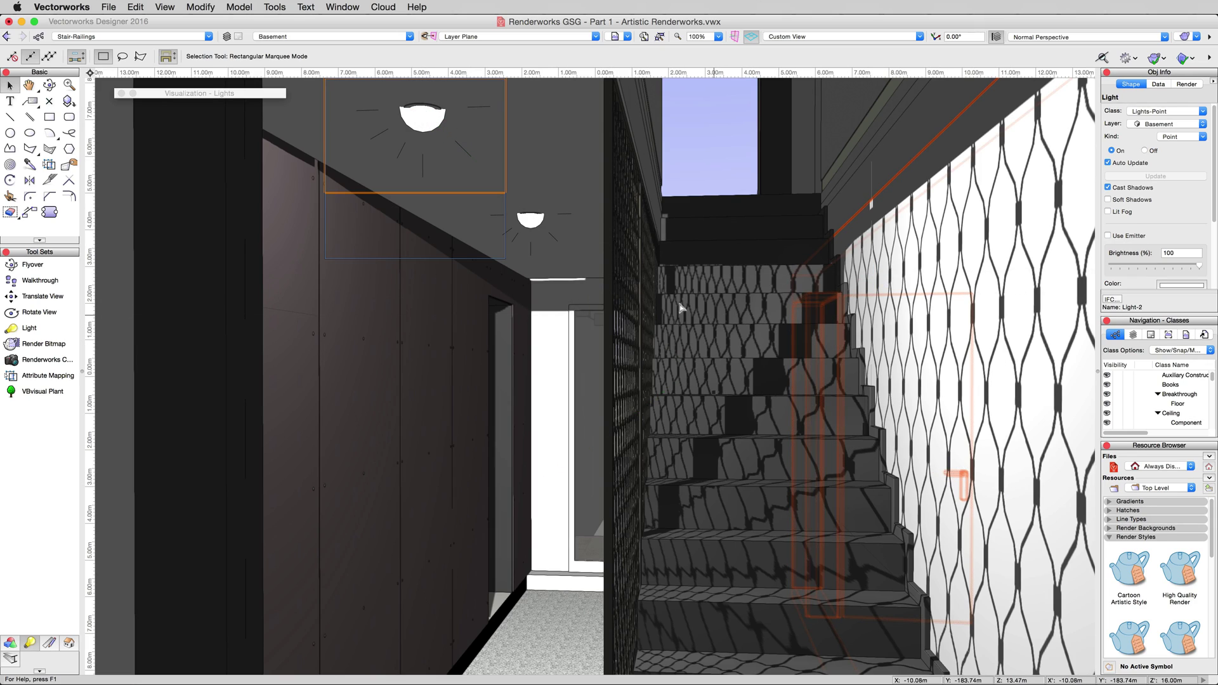
click(531, 224)
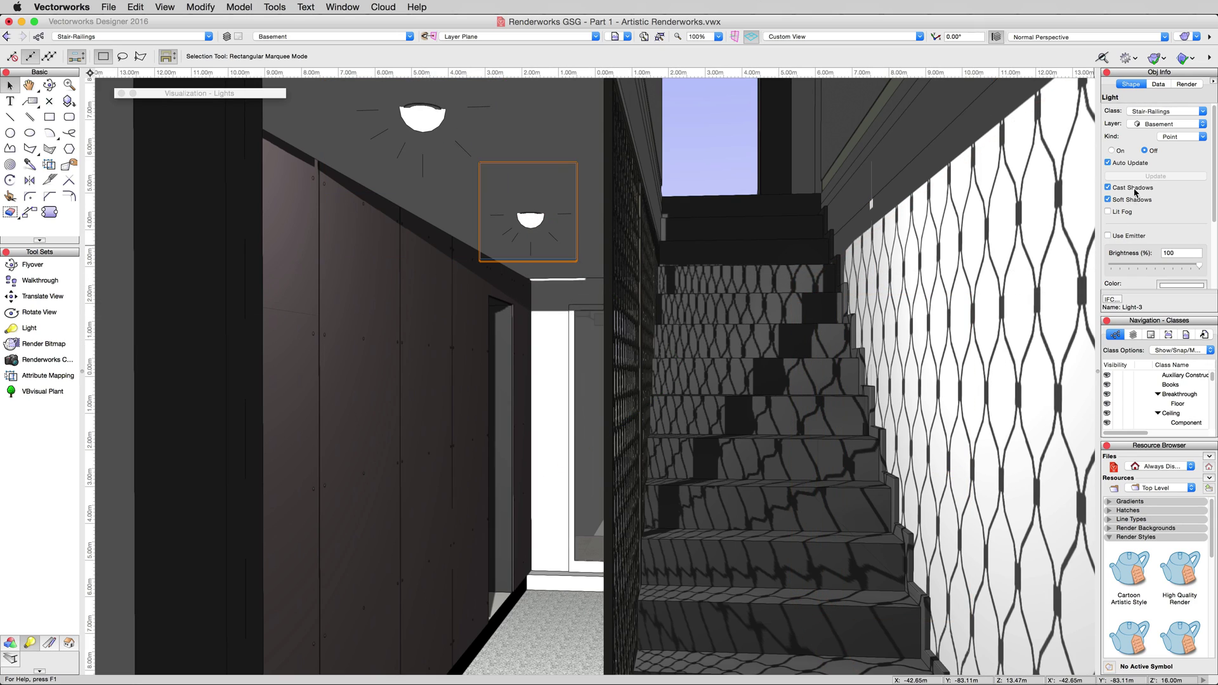
Briefly turn the lower ceiling light on, then switch both ceiling lights off
click(1120, 153)
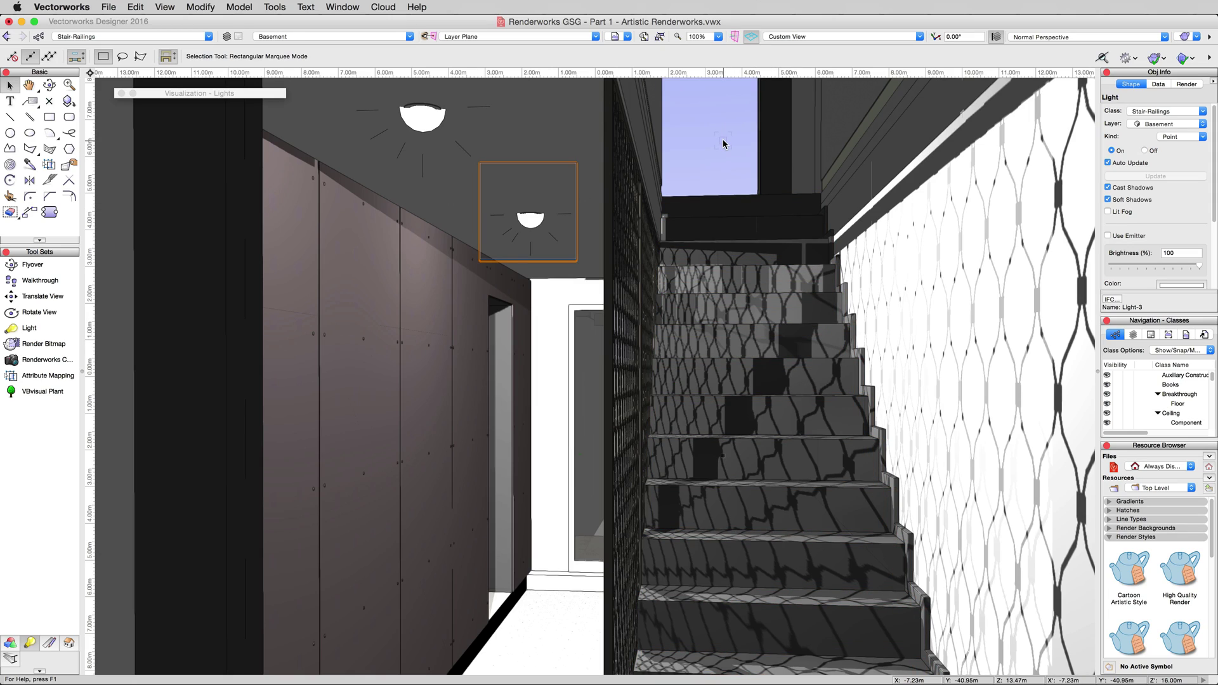
click(1145, 151)
click(422, 117)
click(1146, 151)
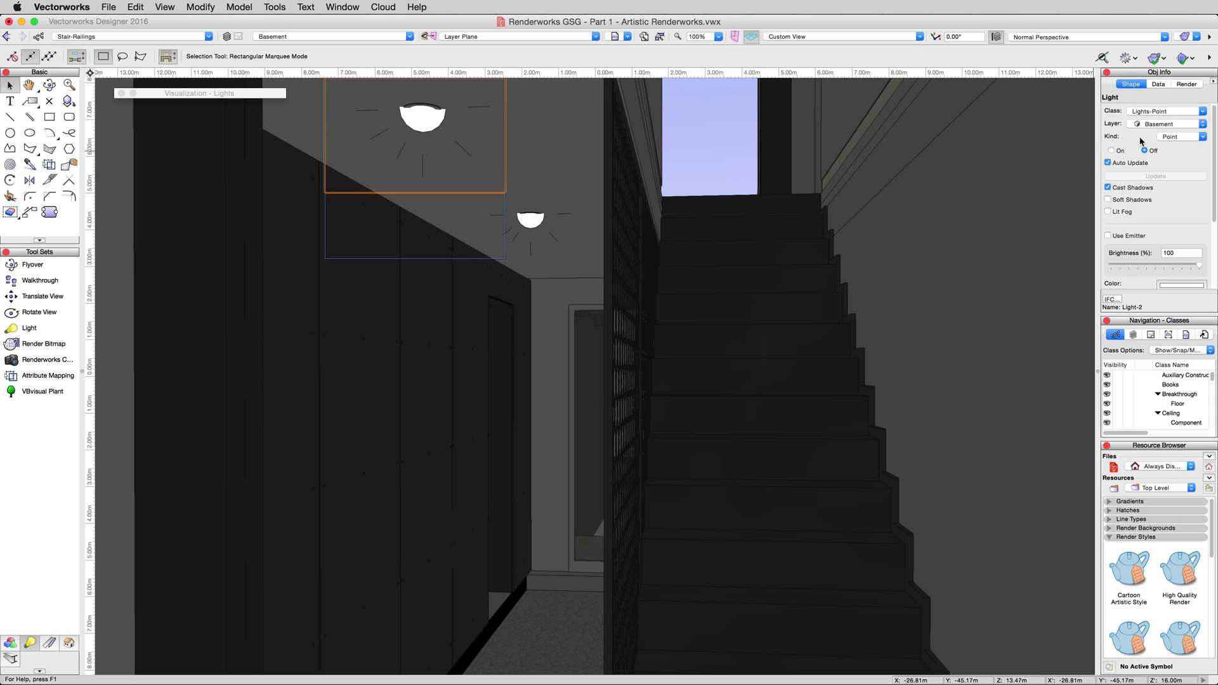
Make Light-2 a spot light, switch it on, and aim it at the floor beside the wall
click(1172, 138)
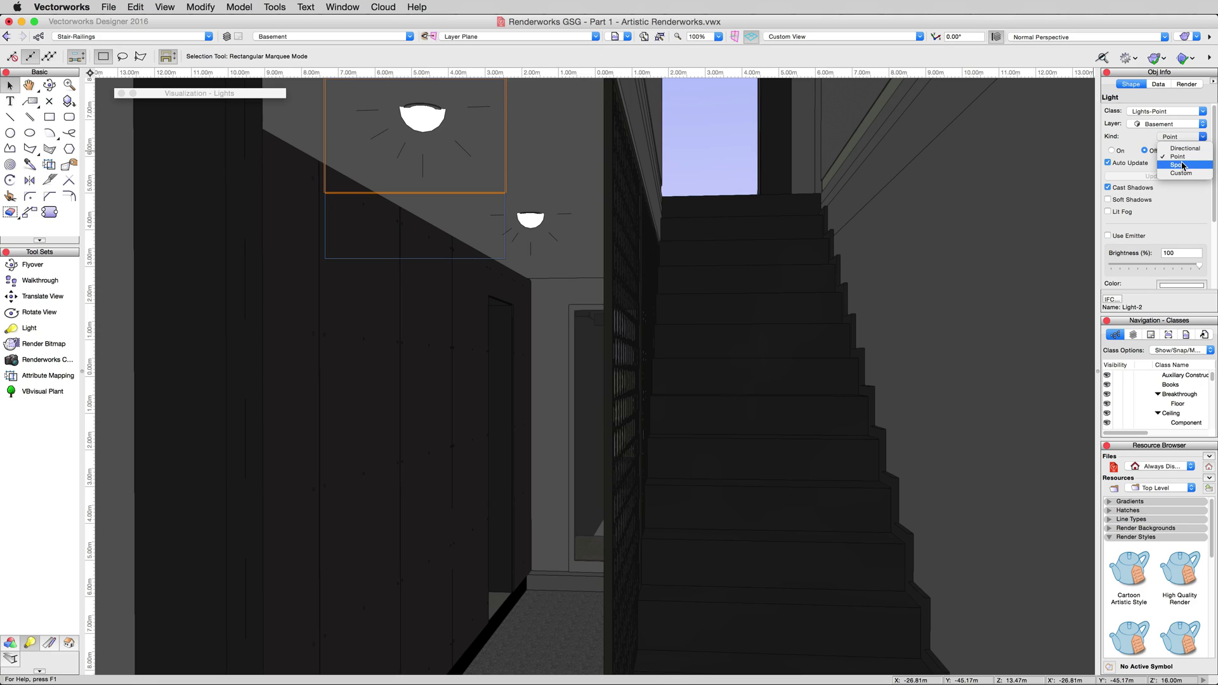
click(1180, 165)
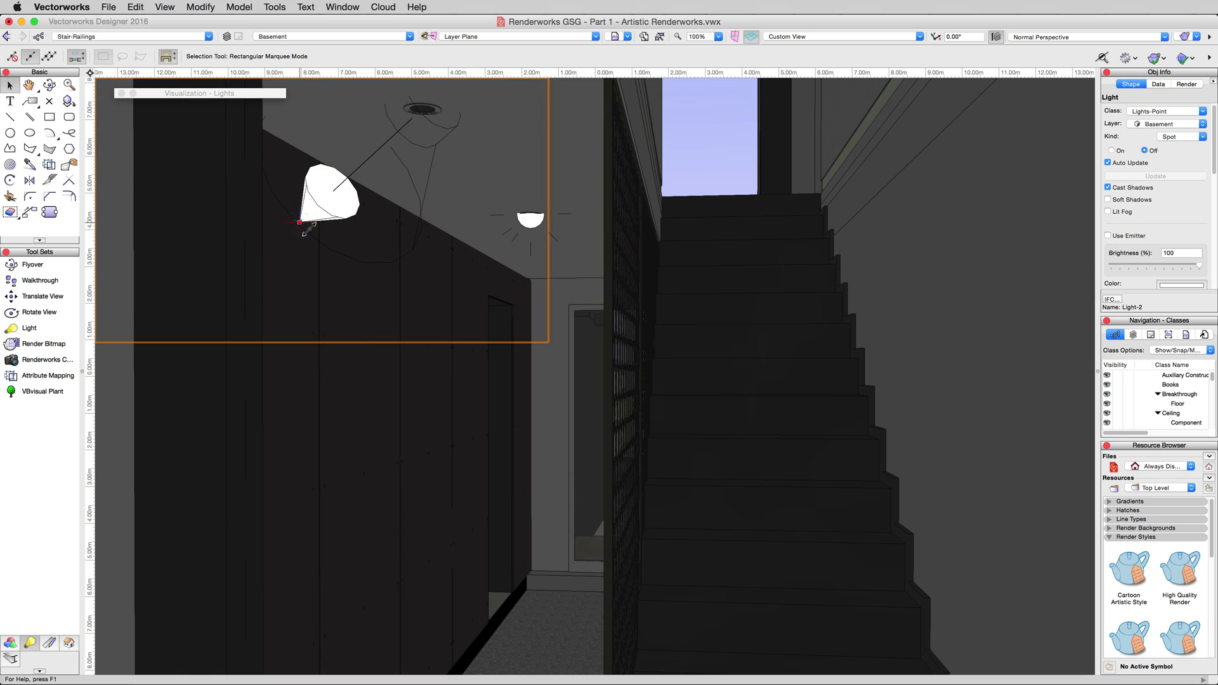
drag(313, 233, 741, 449)
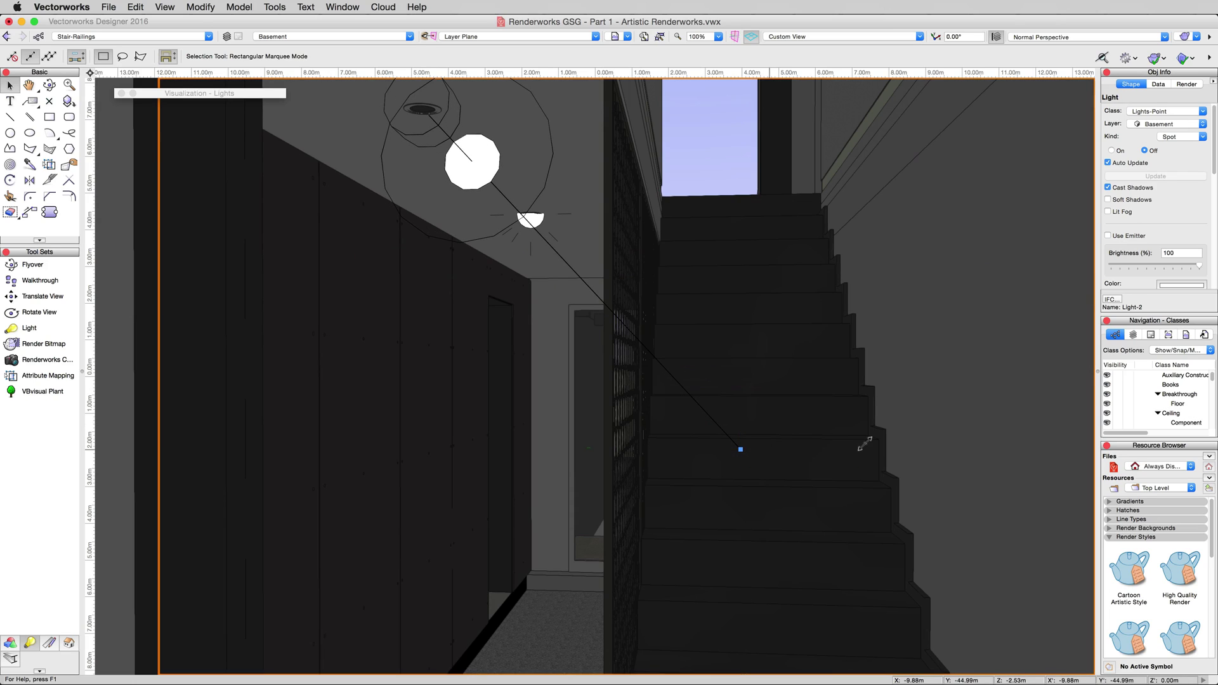
click(1112, 150)
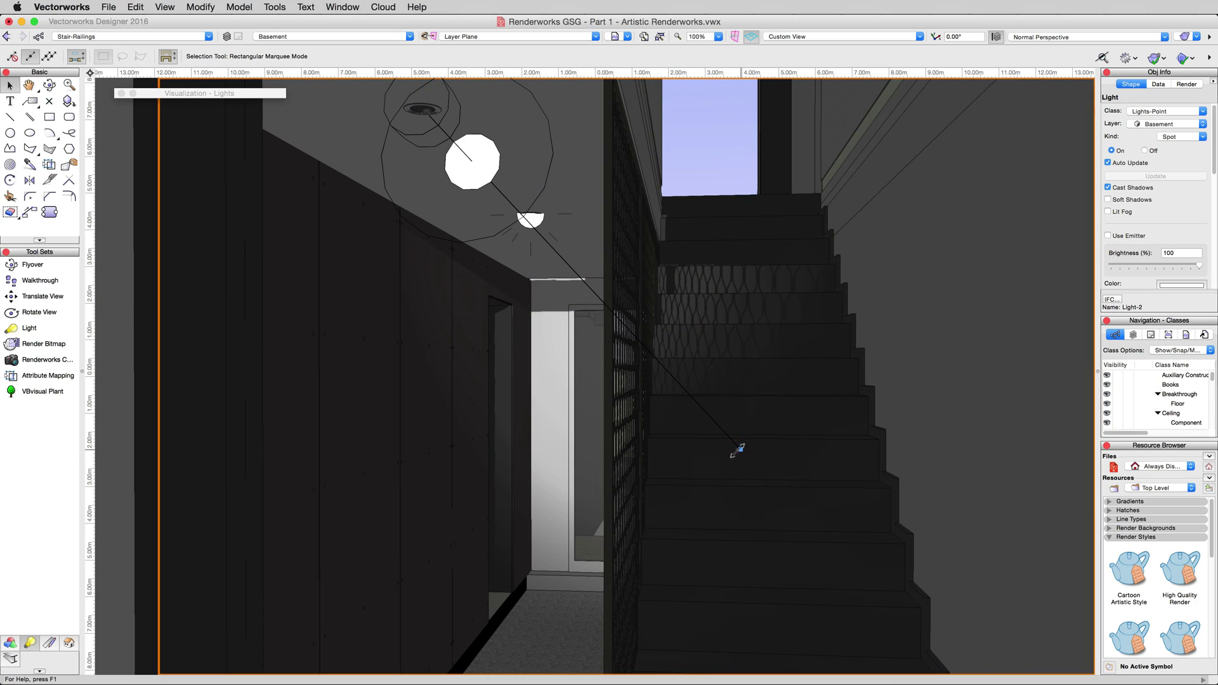
drag(738, 449, 544, 636)
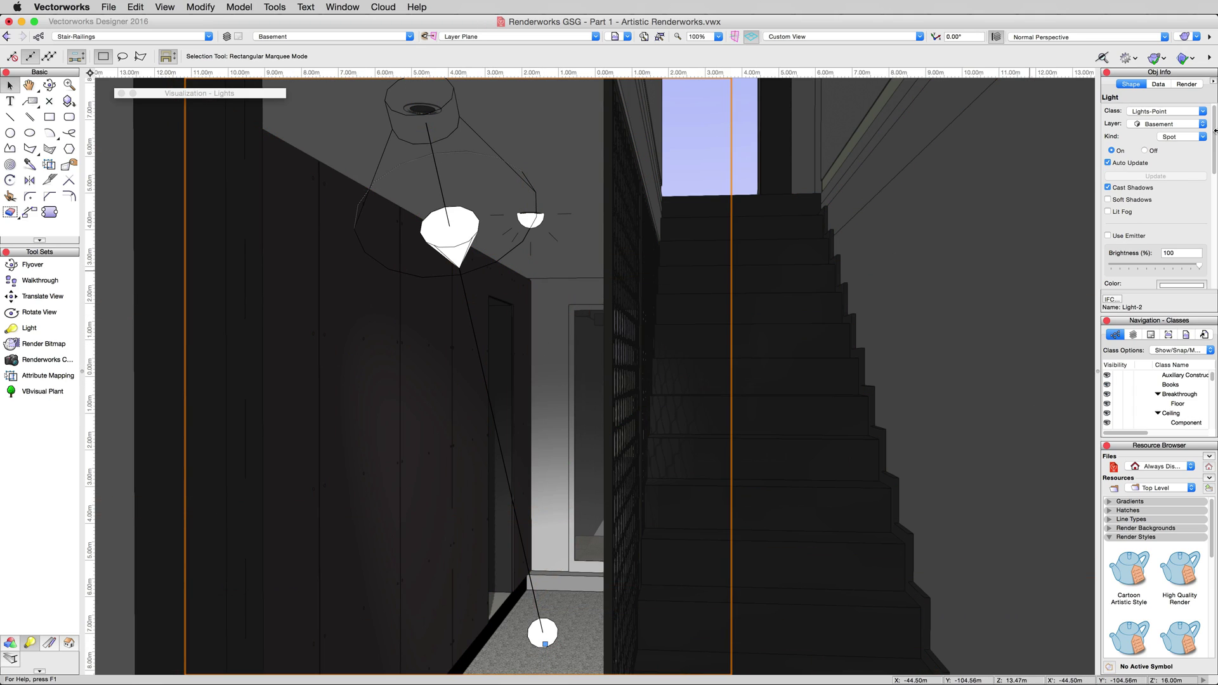
Set Light-2's Tilt to 90° in Obj Info
scroll(1214, 154, down, 2)
drag(1214, 154, 1206, 230)
scroll(1207, 230, down, 3)
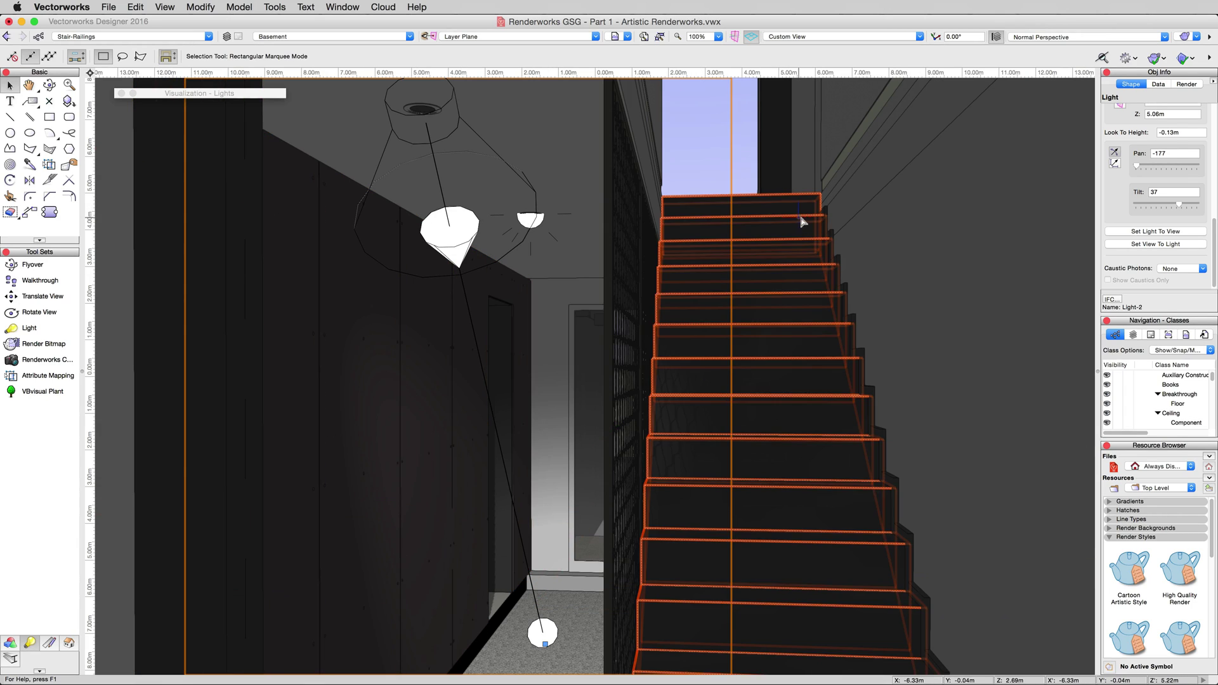
double_click(1164, 191)
text(9)
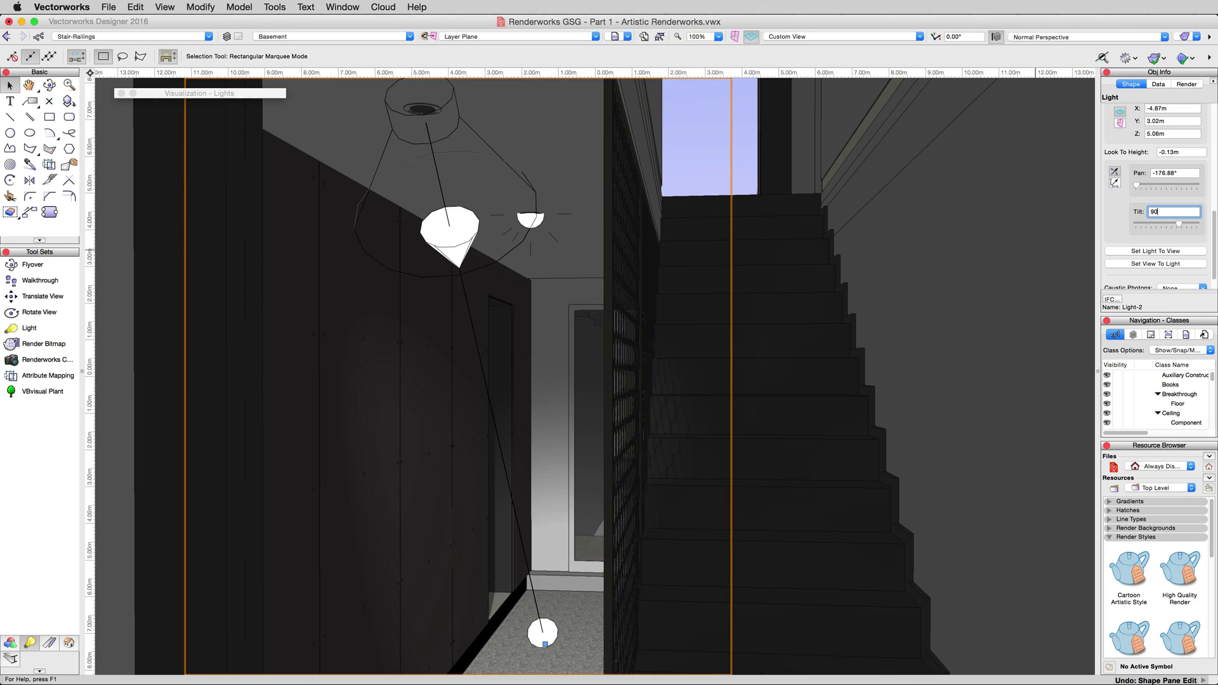
text(0)
key(Return)
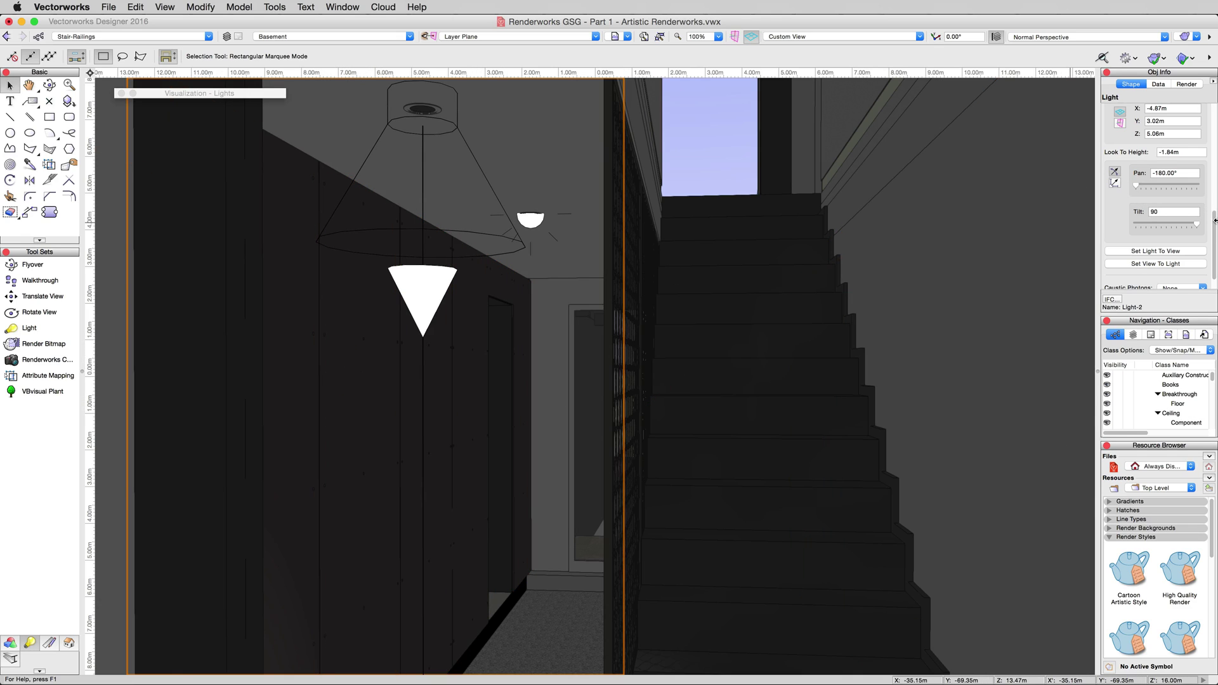
Try a 90° spread and 90° beam on Light-2
drag(1215, 231, 1207, 177)
click(1139, 217)
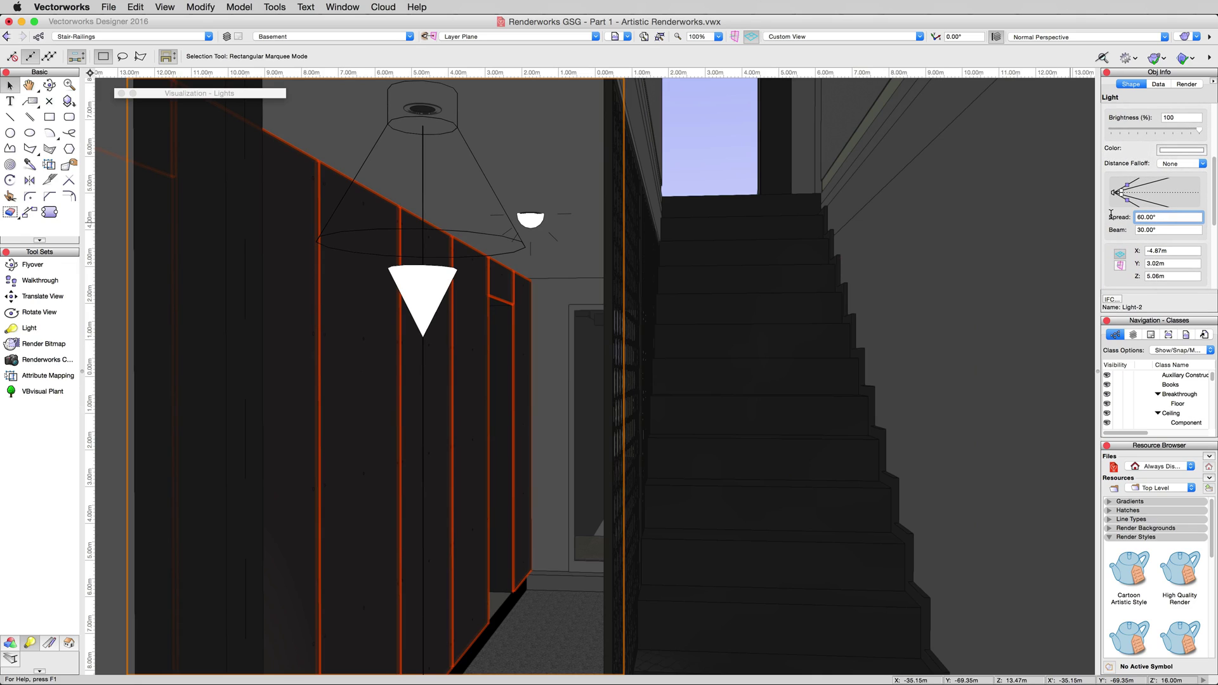
double_click(1161, 218)
text(90)
key(Tab)
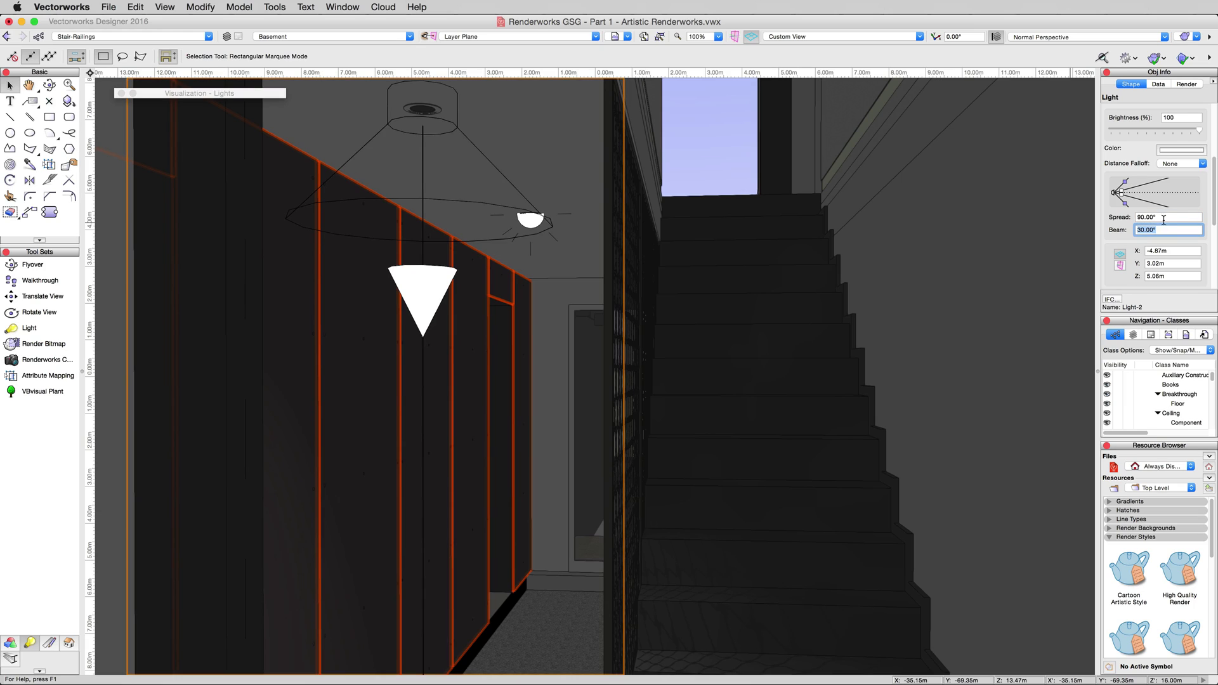
text(90)
key(Return)
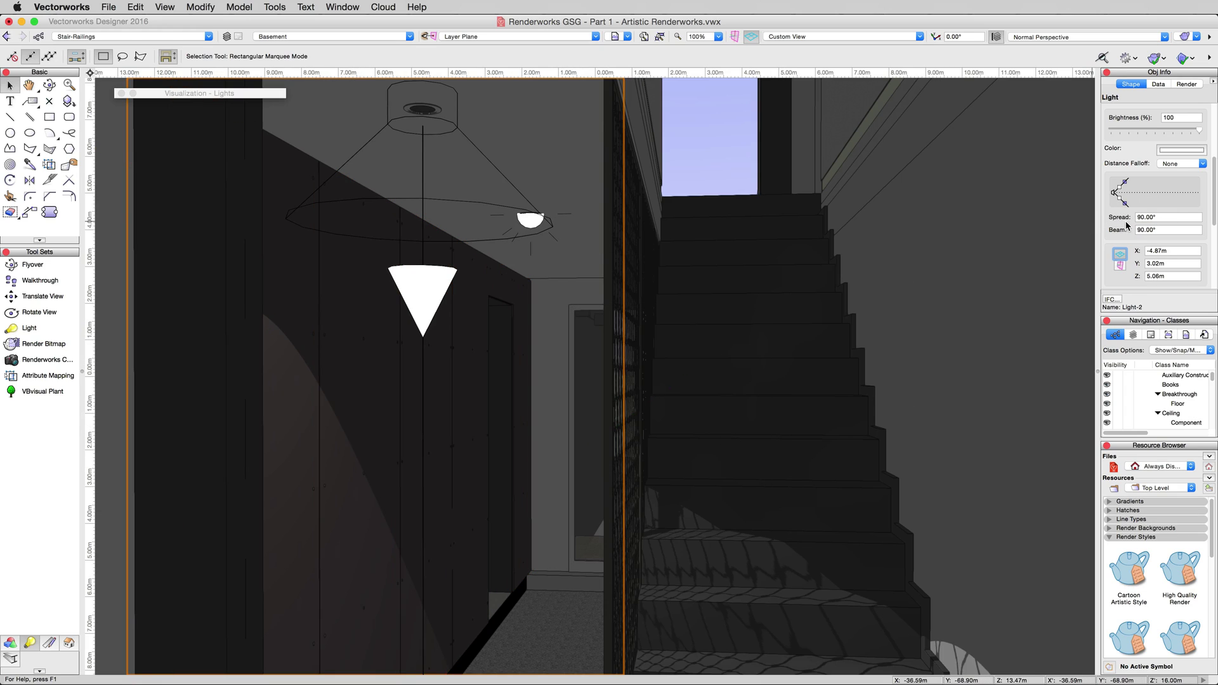
Change Light-2 to a 100° spread and 80° beam
click(1166, 217)
drag(1172, 219, 1133, 217)
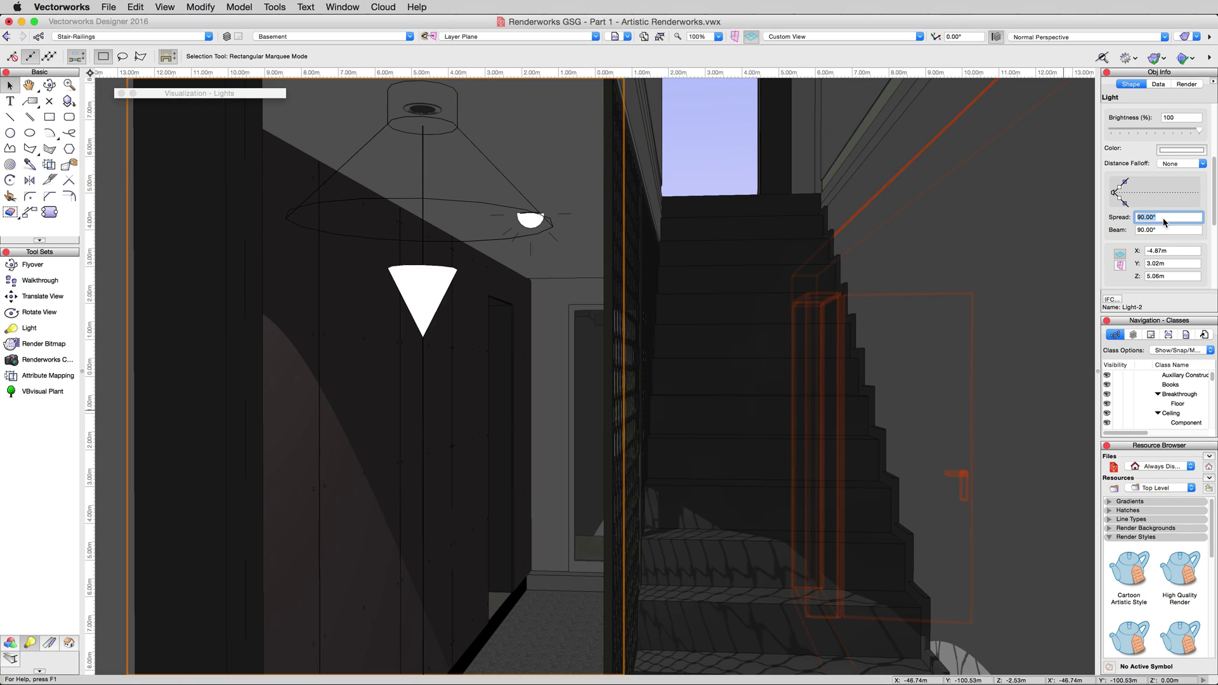
text(100)
key(Tab)
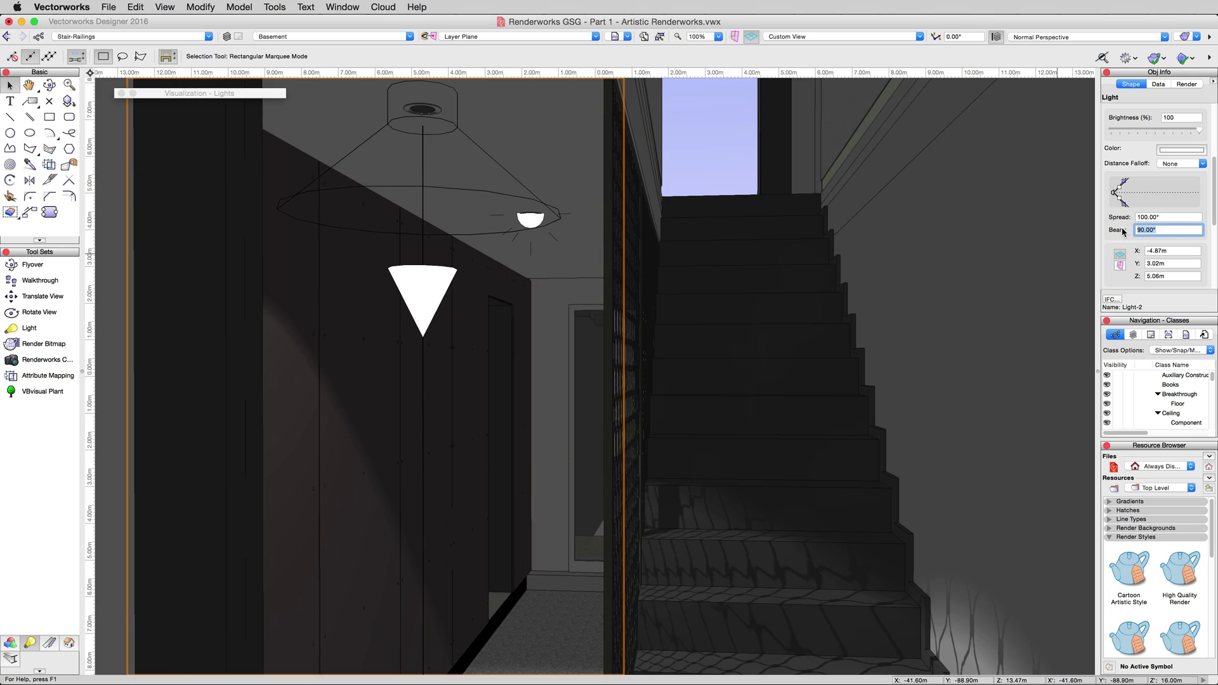
text(80)
key(Return)
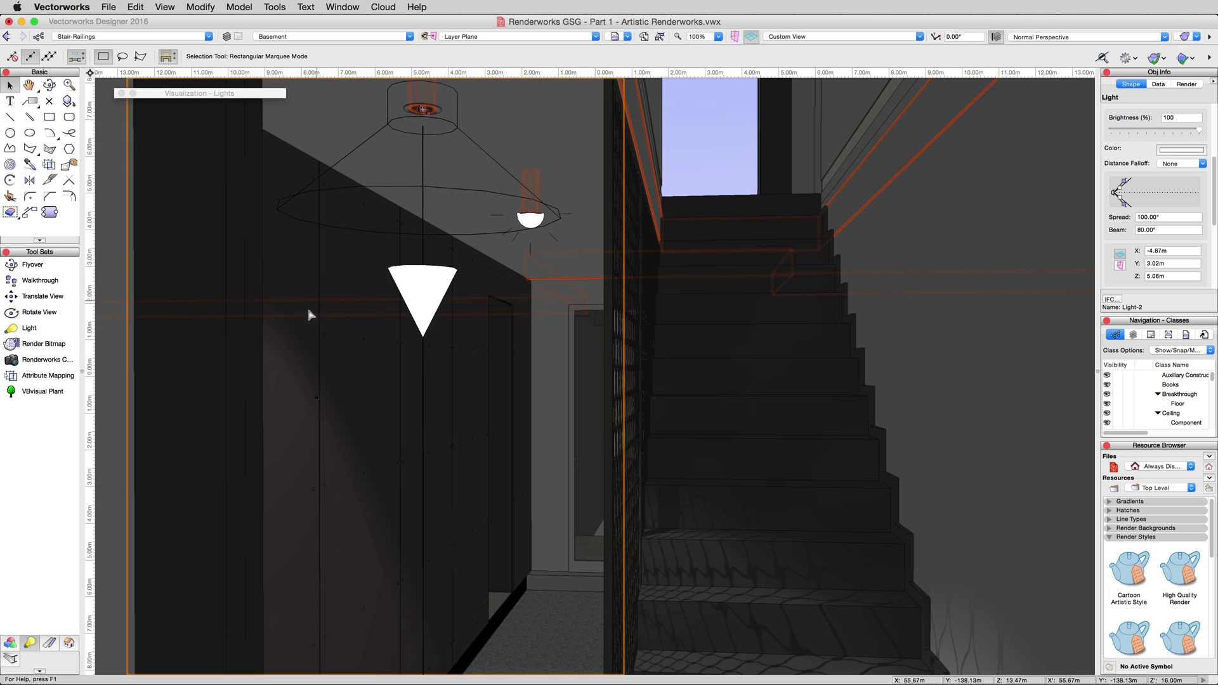
Select Light-3, switch it on, and make it a spot light tilted 90° downward
click(530, 218)
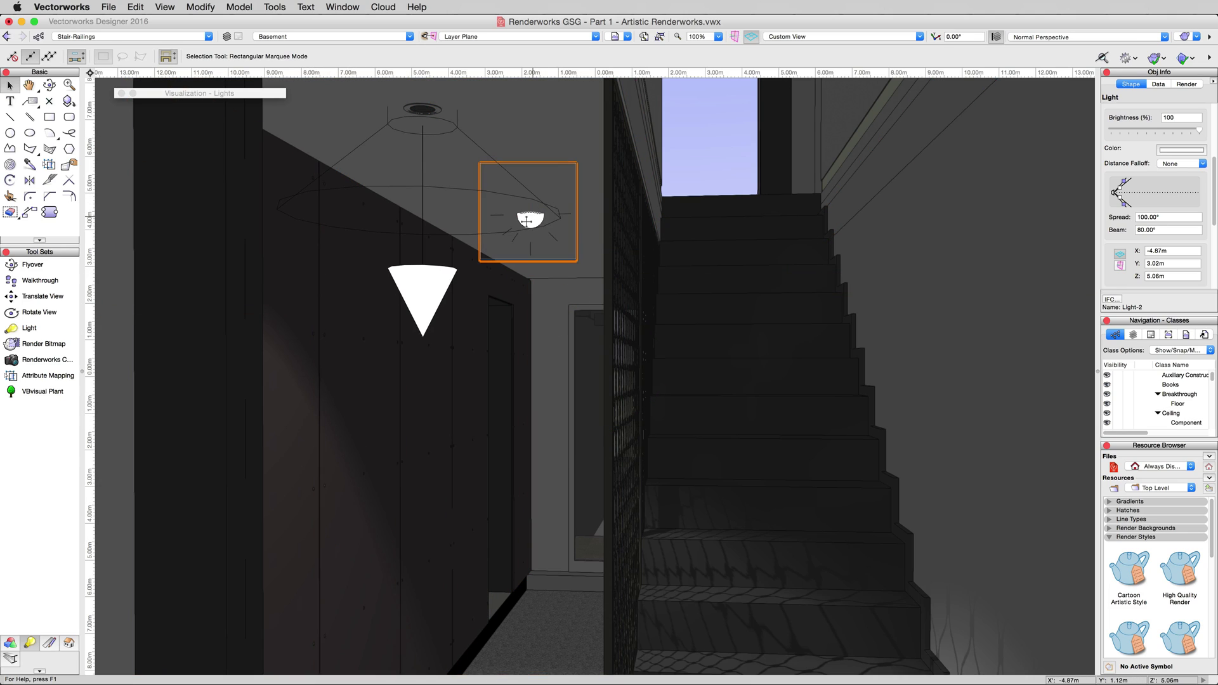
click(1145, 150)
click(1120, 151)
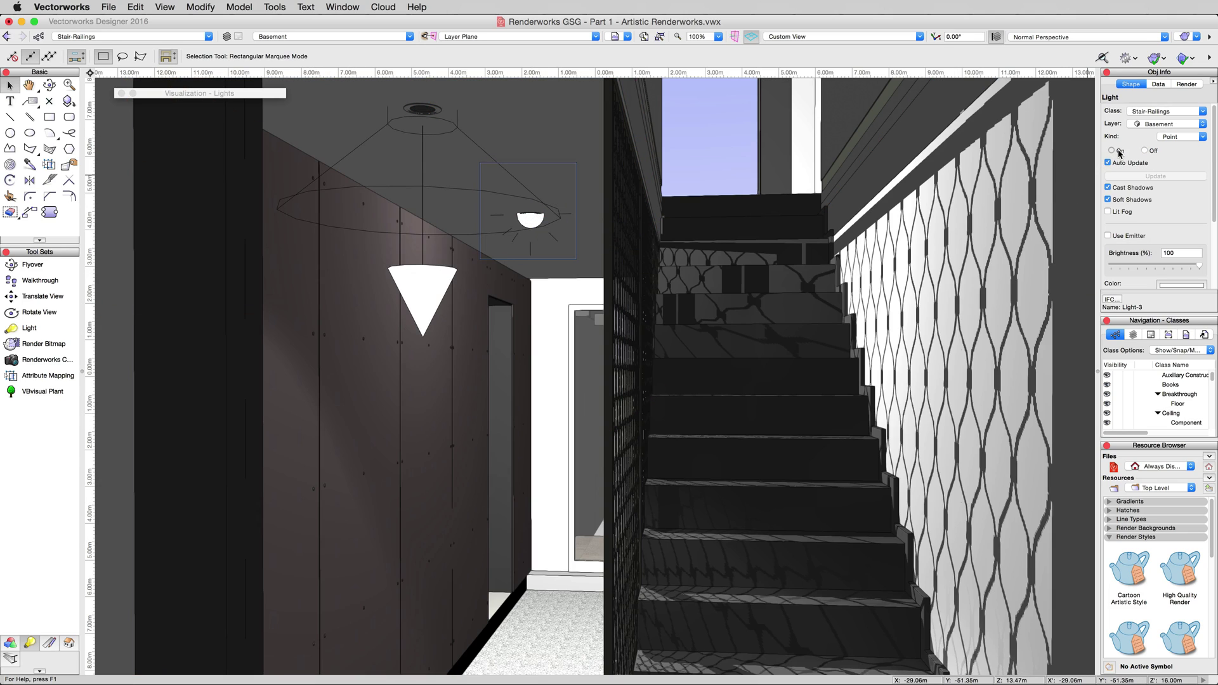
click(1175, 137)
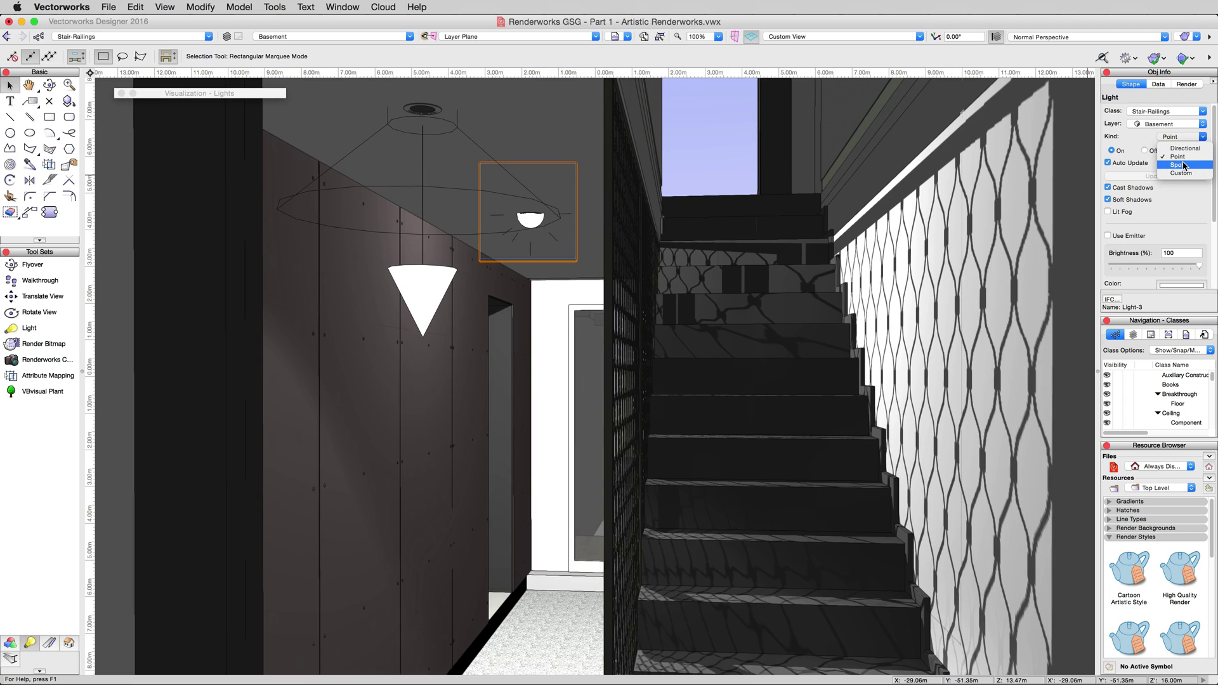
click(1184, 165)
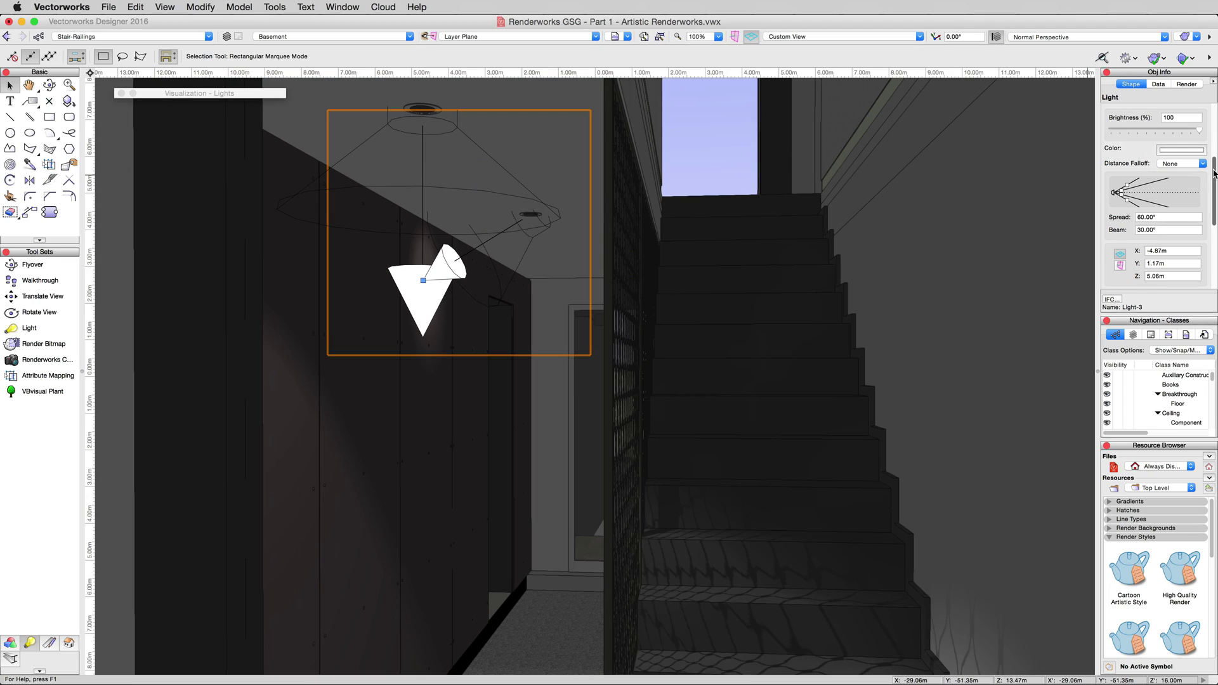
drag(1212, 191, 1212, 238)
click(1152, 192)
text(90)
key(Return)
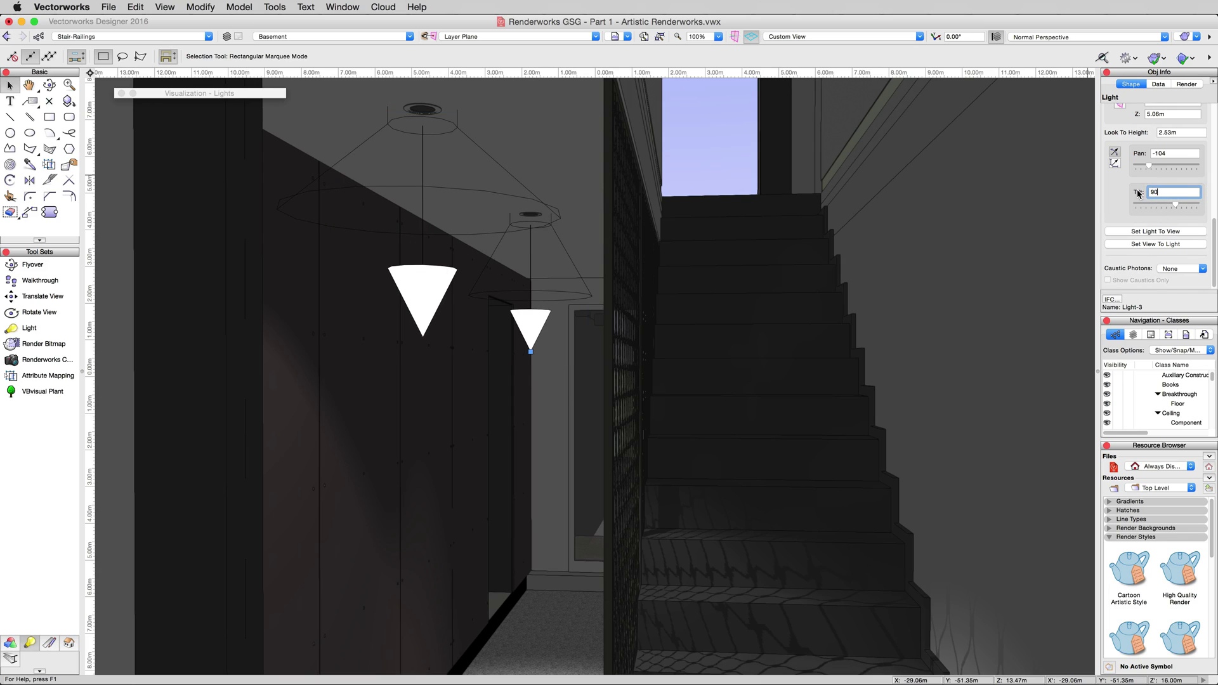
Give Light-3 a 100° spread and 80° beam
drag(1214, 210, 1214, 176)
click(1163, 194)
text(100)
key(Tab)
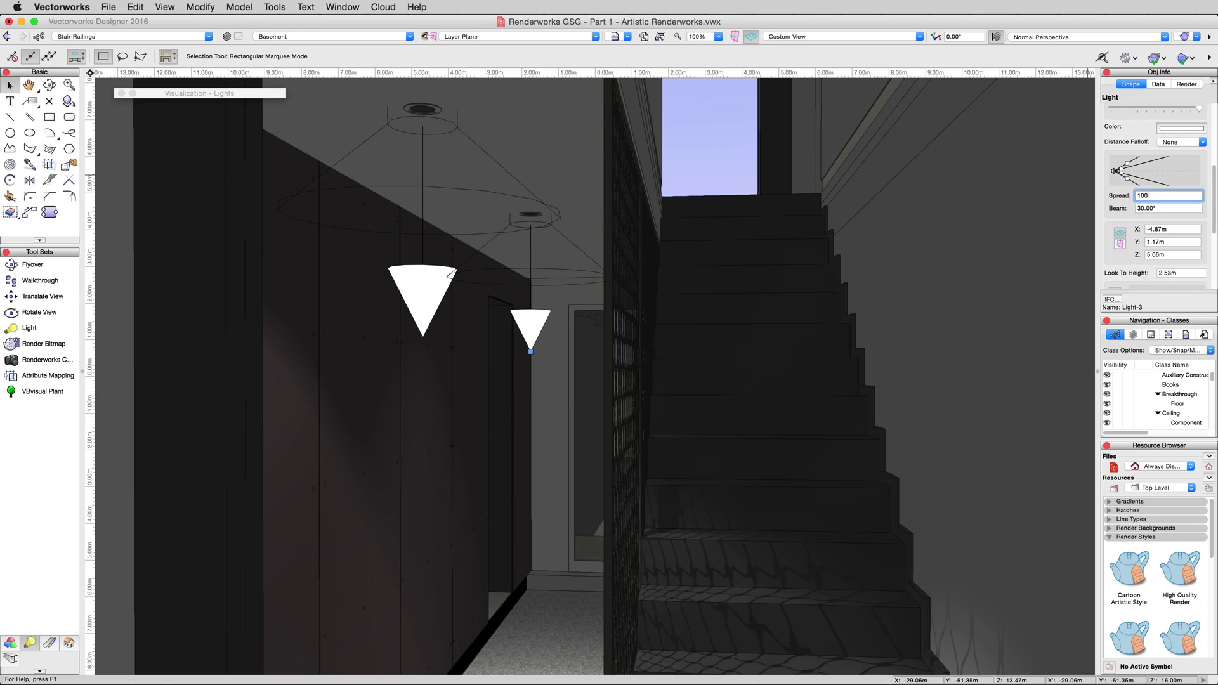
text(80)
key(Return)
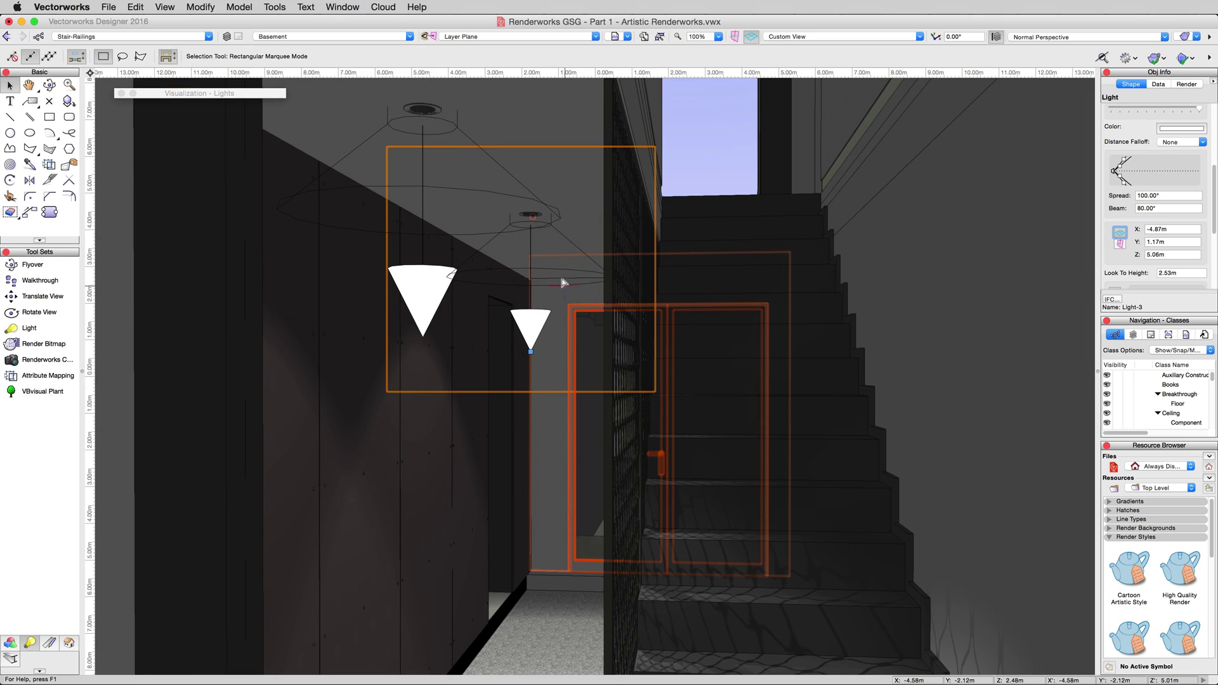
click(31, 329)
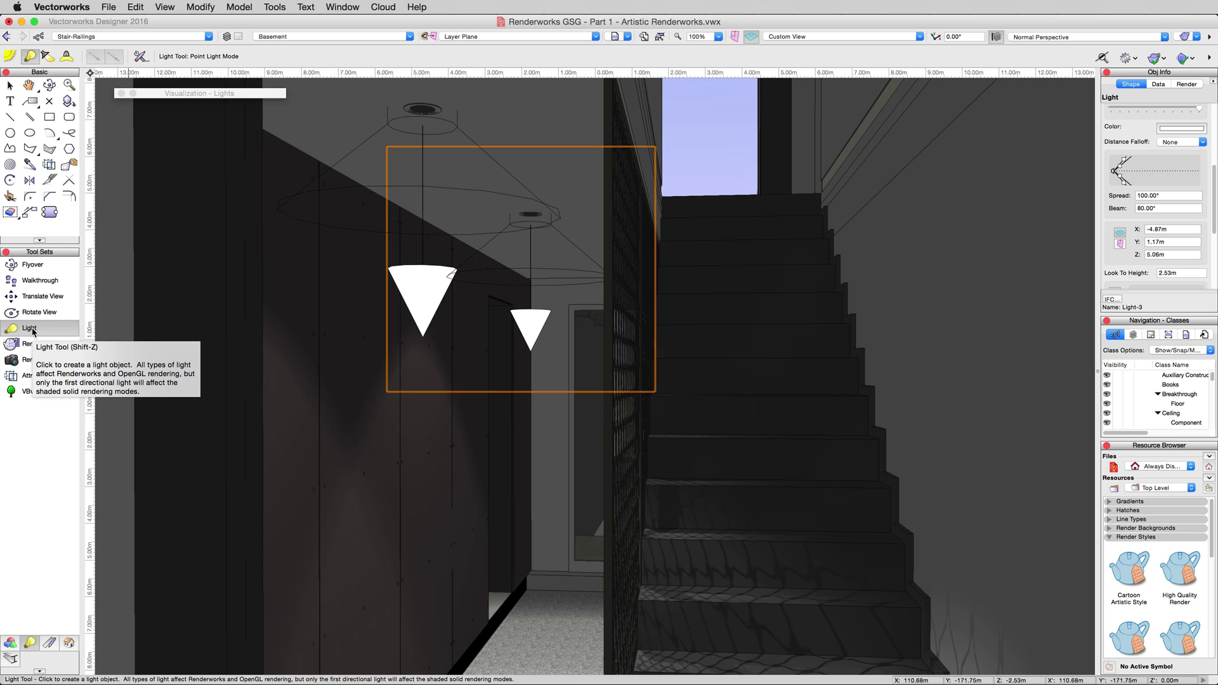
Switch to another saved stairwell view and turn spot light Light-3 off
click(625, 37)
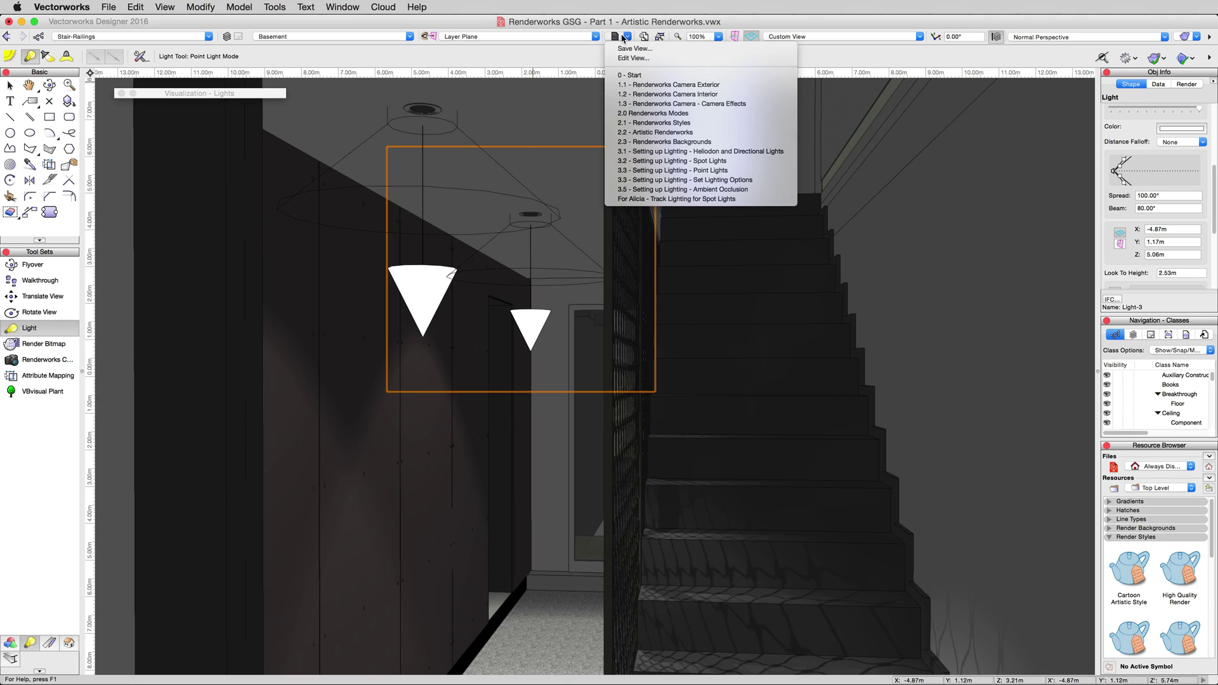
click(691, 184)
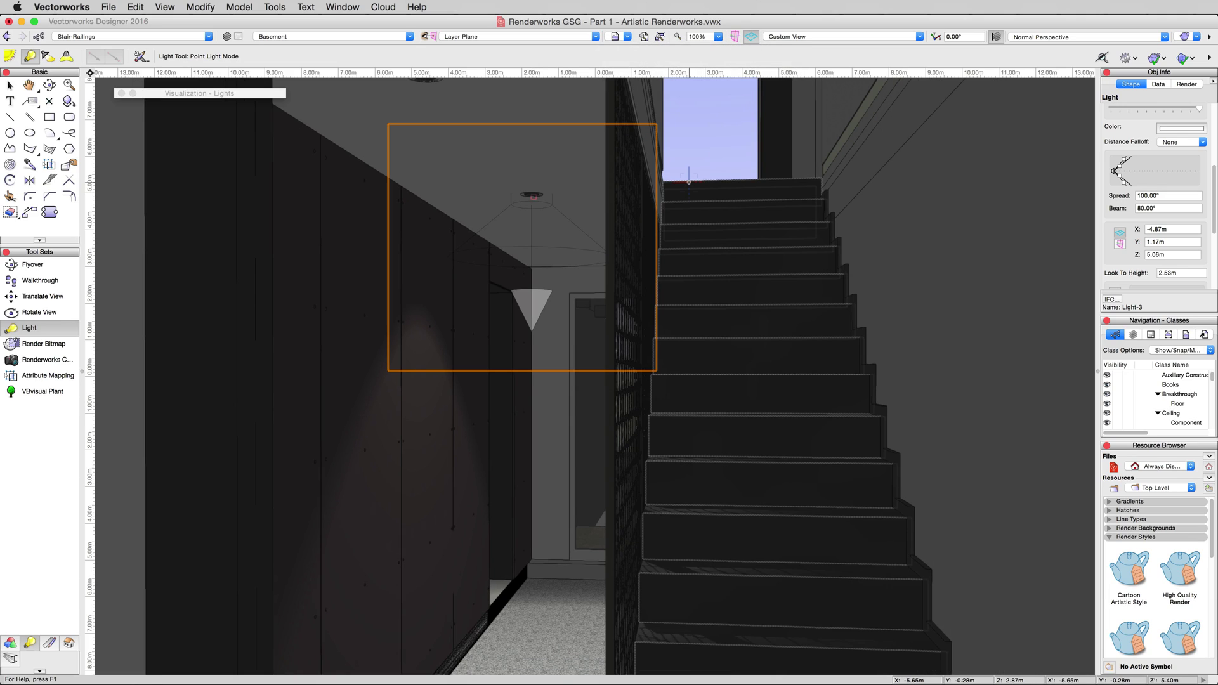
scroll(1147, 143, up, 3)
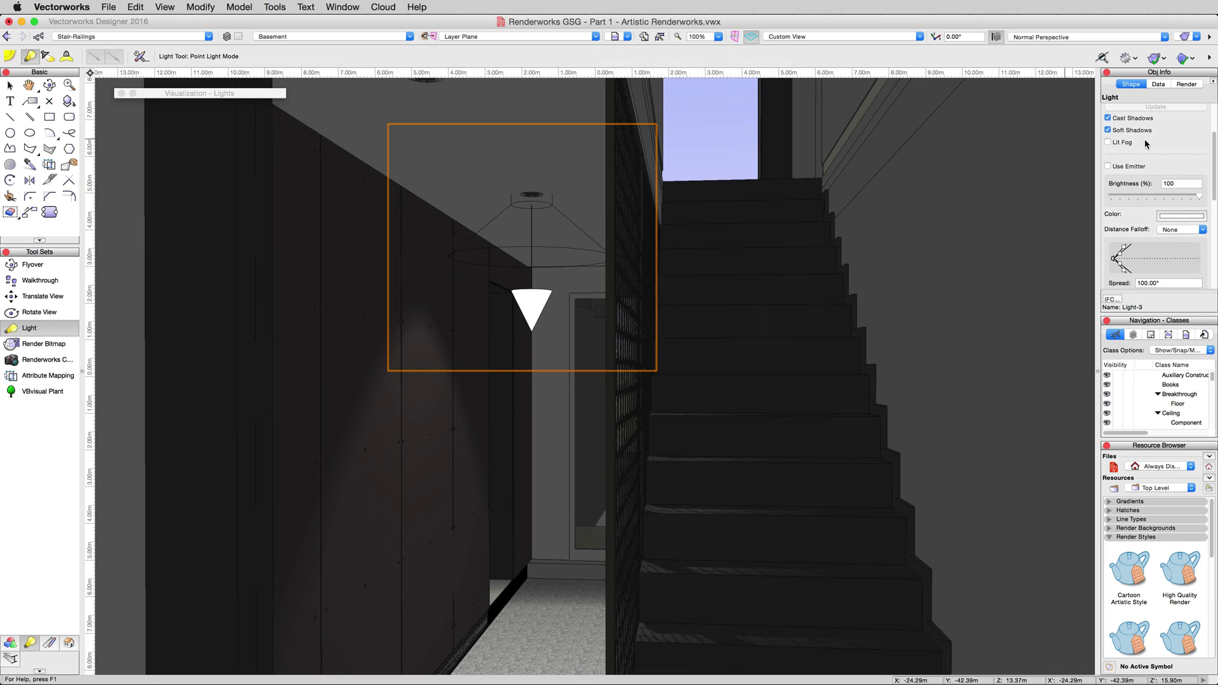
scroll(1147, 144, up, 2)
click(1145, 151)
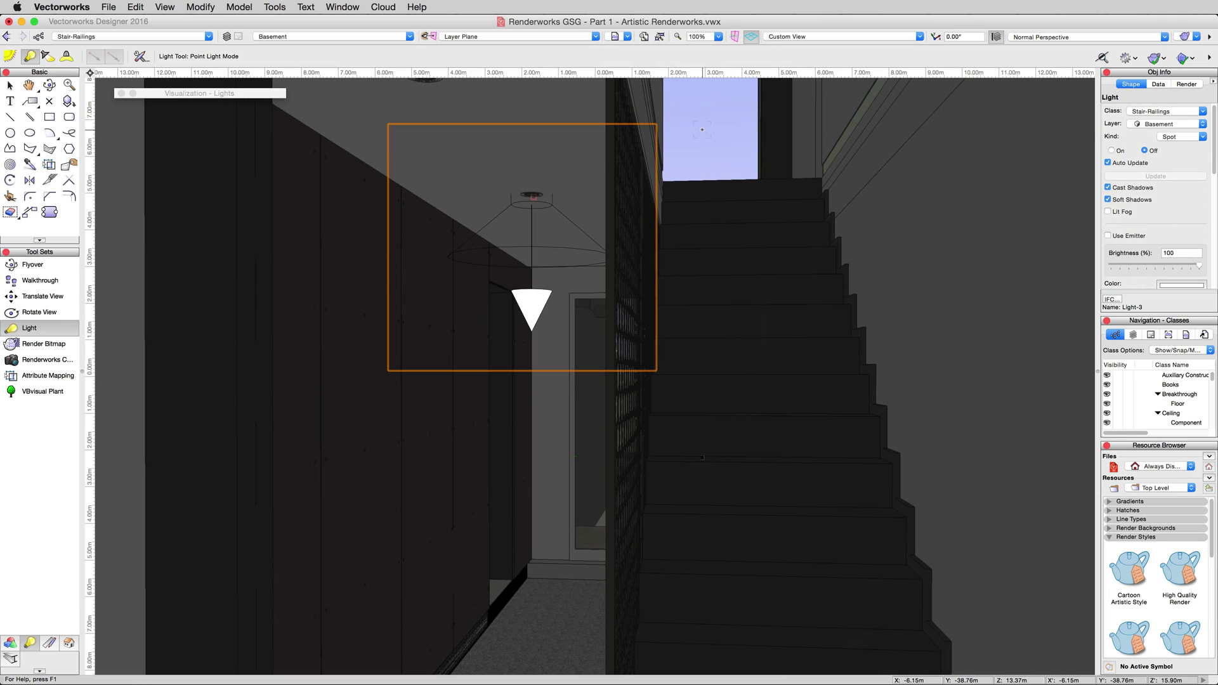
key(x)
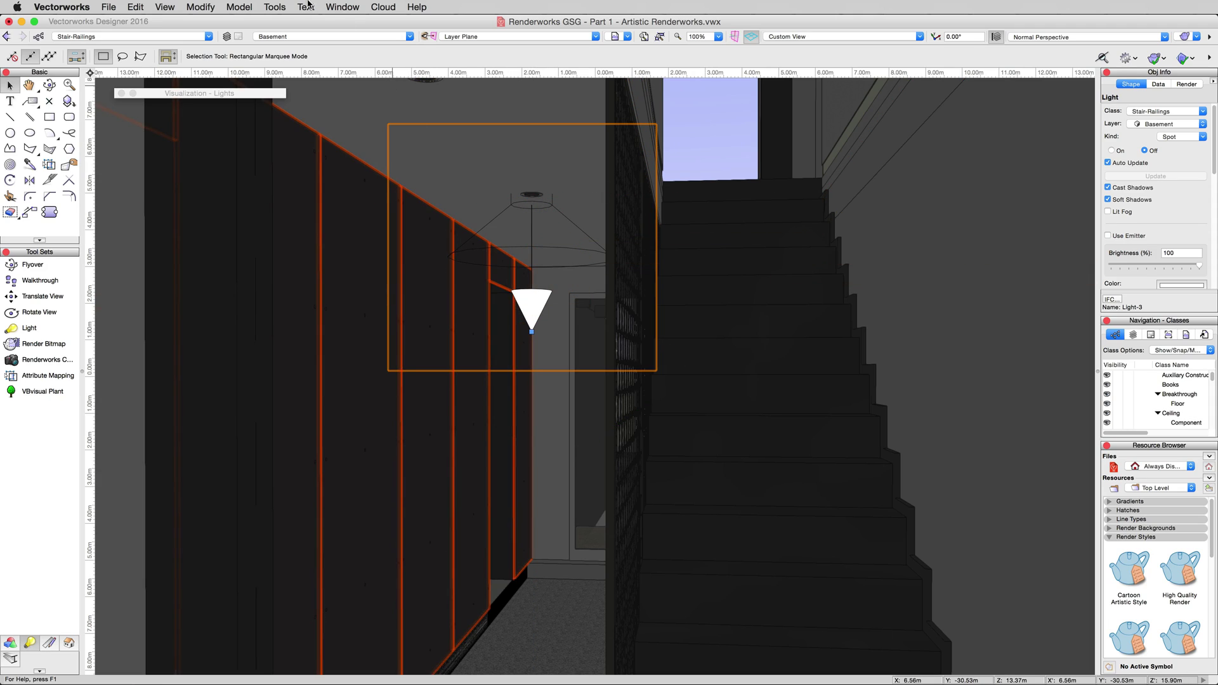
In Vectorworks Preferences, set Display light objects to Only in wireframe
click(271, 7)
mouse_move(336, 221)
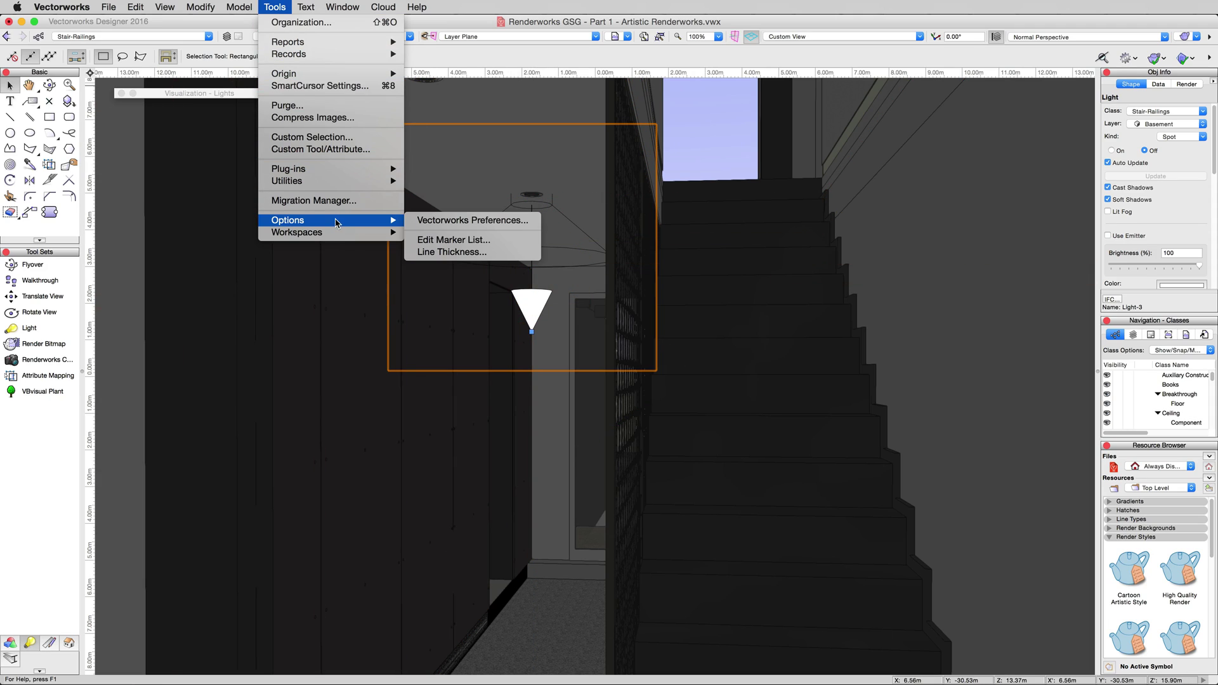
click(446, 222)
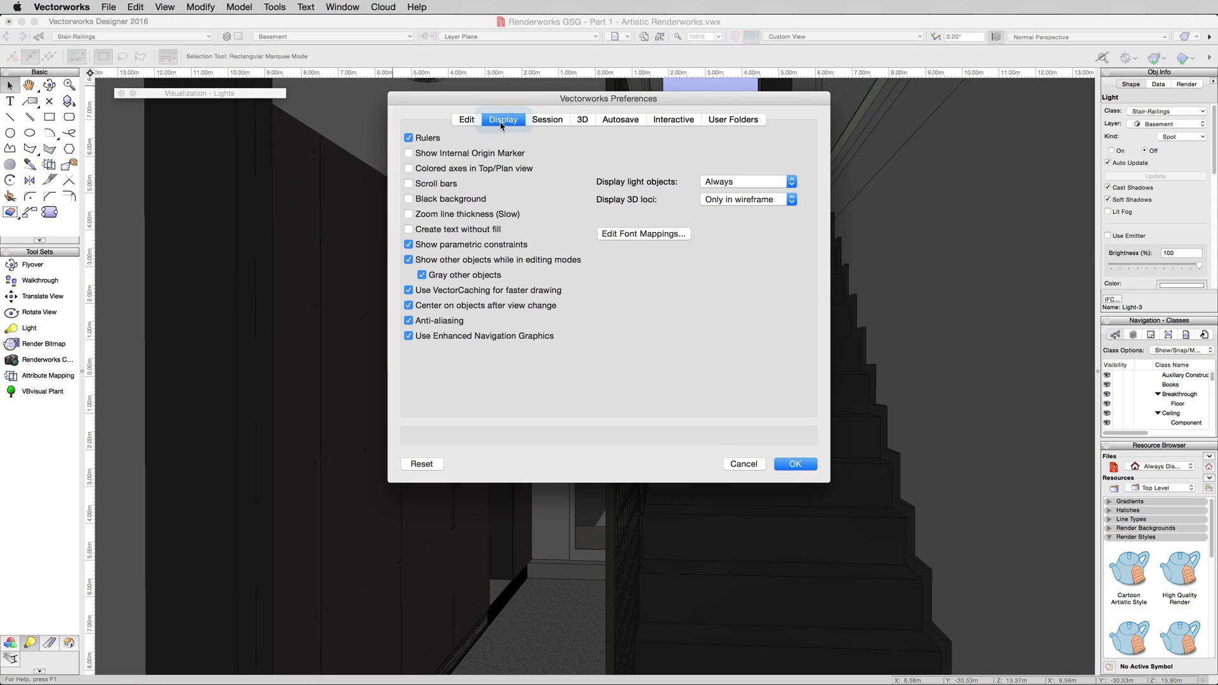
click(746, 183)
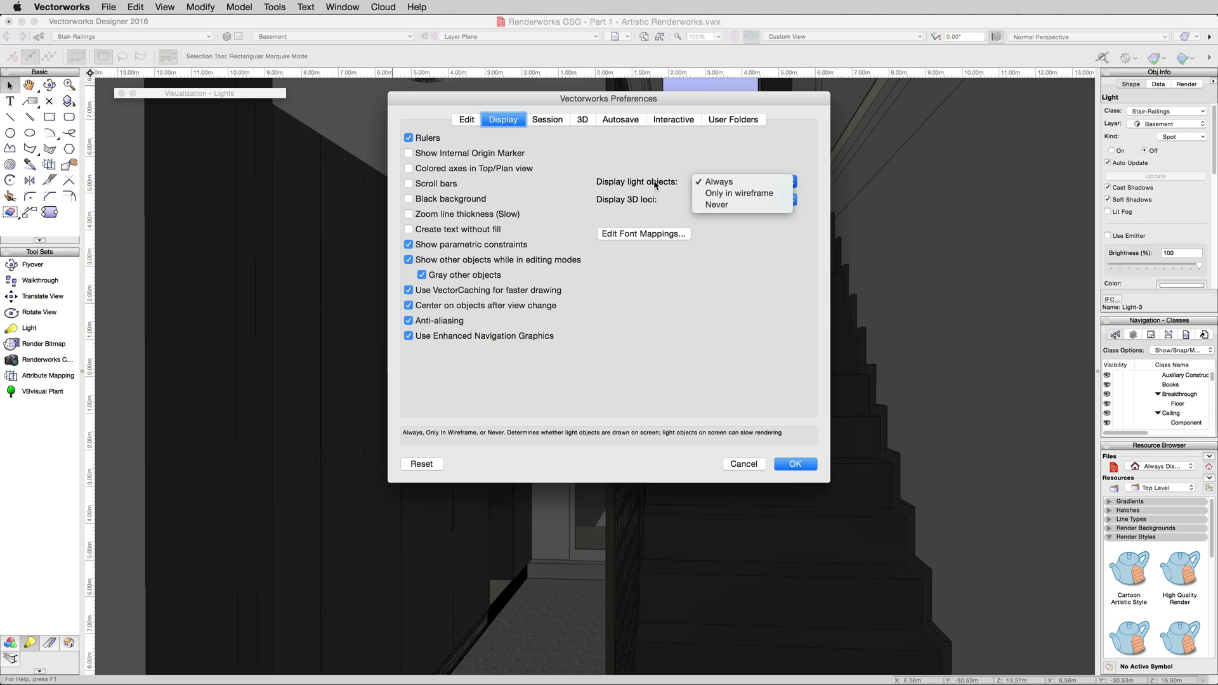
click(721, 193)
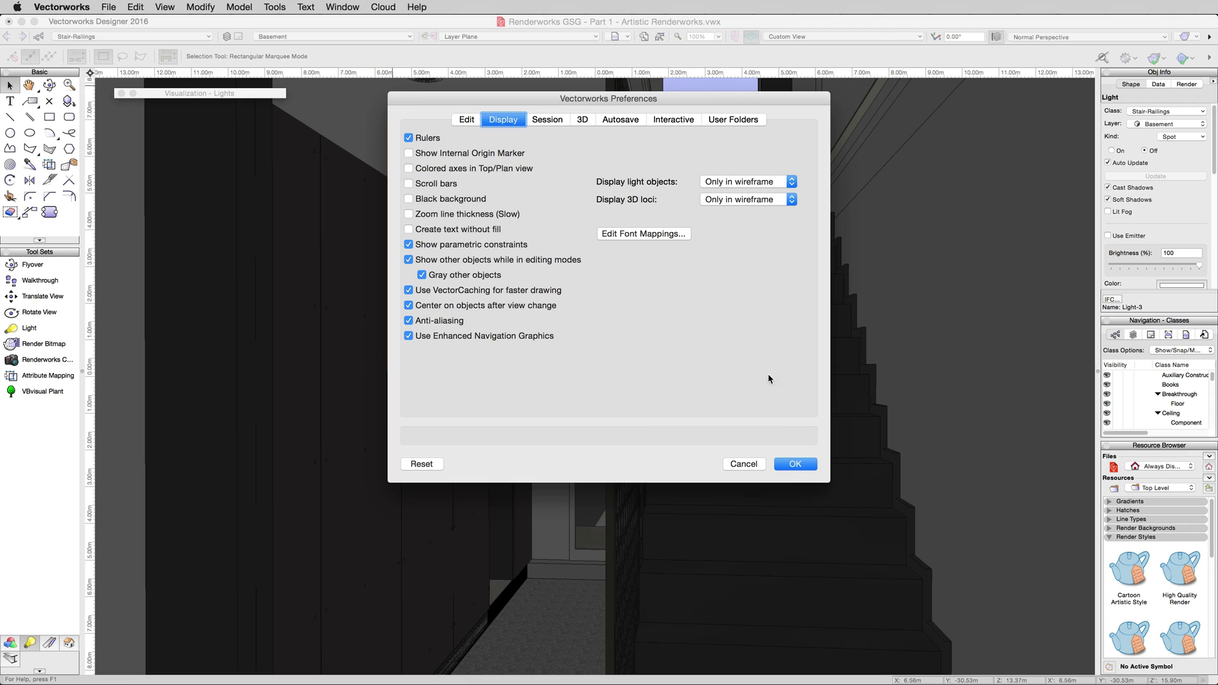
click(795, 464)
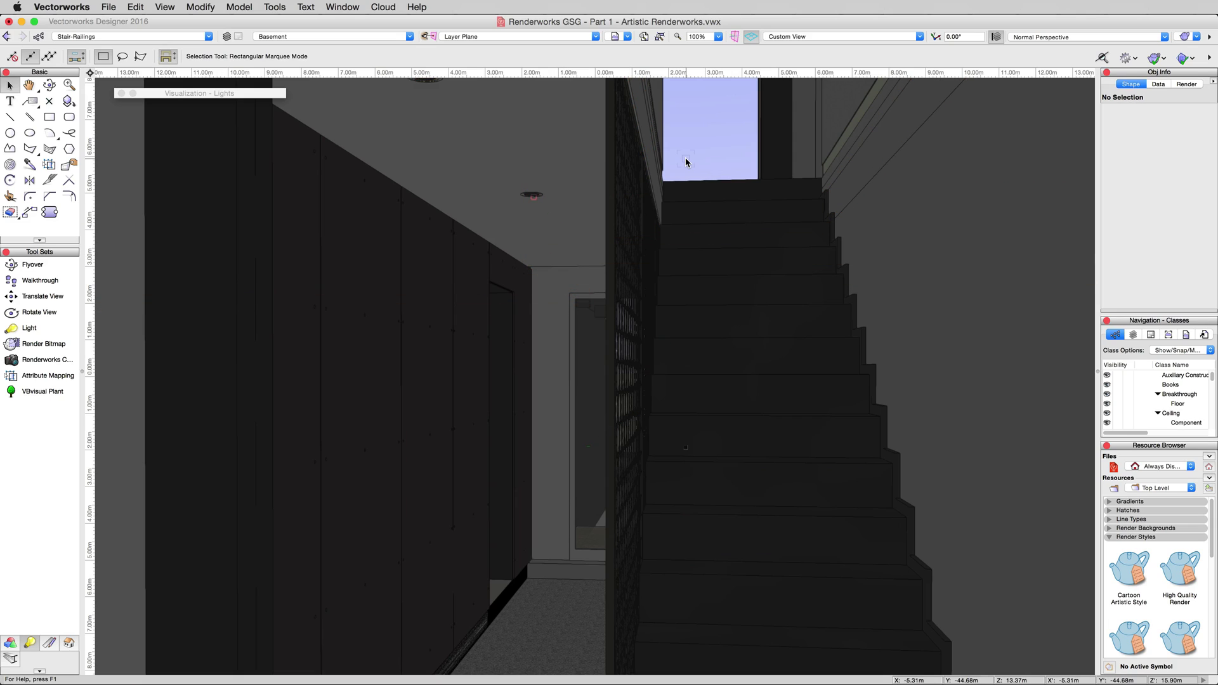
Open Lighting Options and test ambient Brightness slider values, working toward 59%
click(156, 7)
click(193, 138)
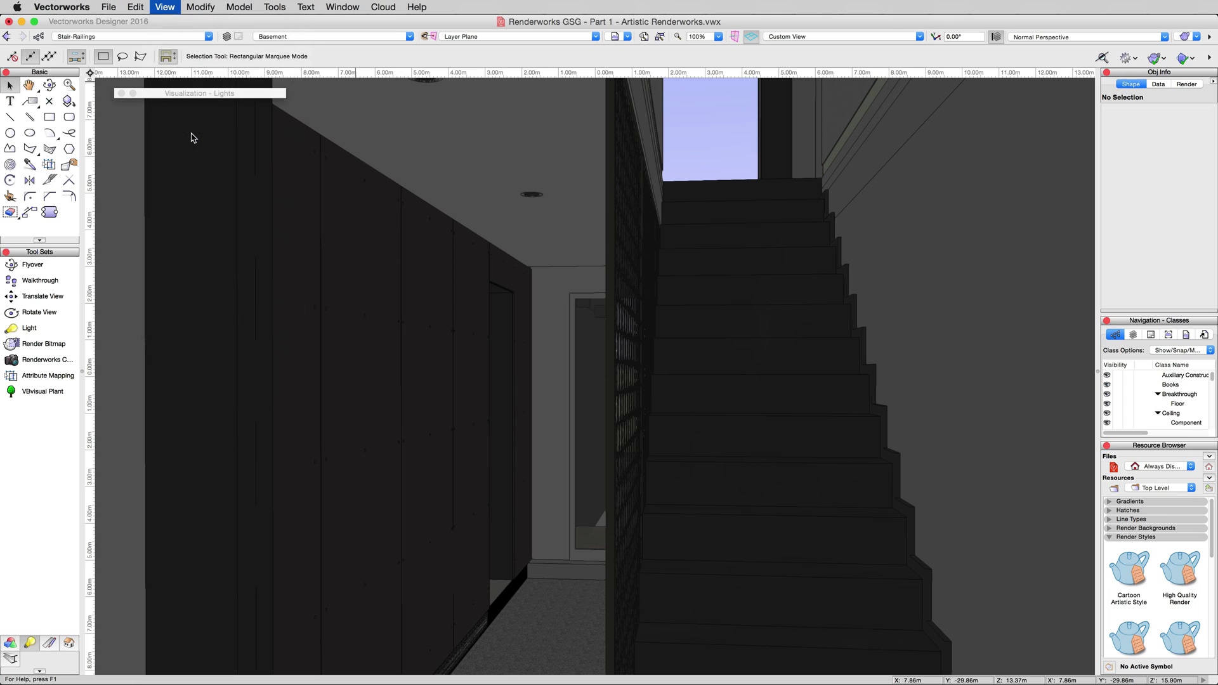
drag(603, 95, 293, 169)
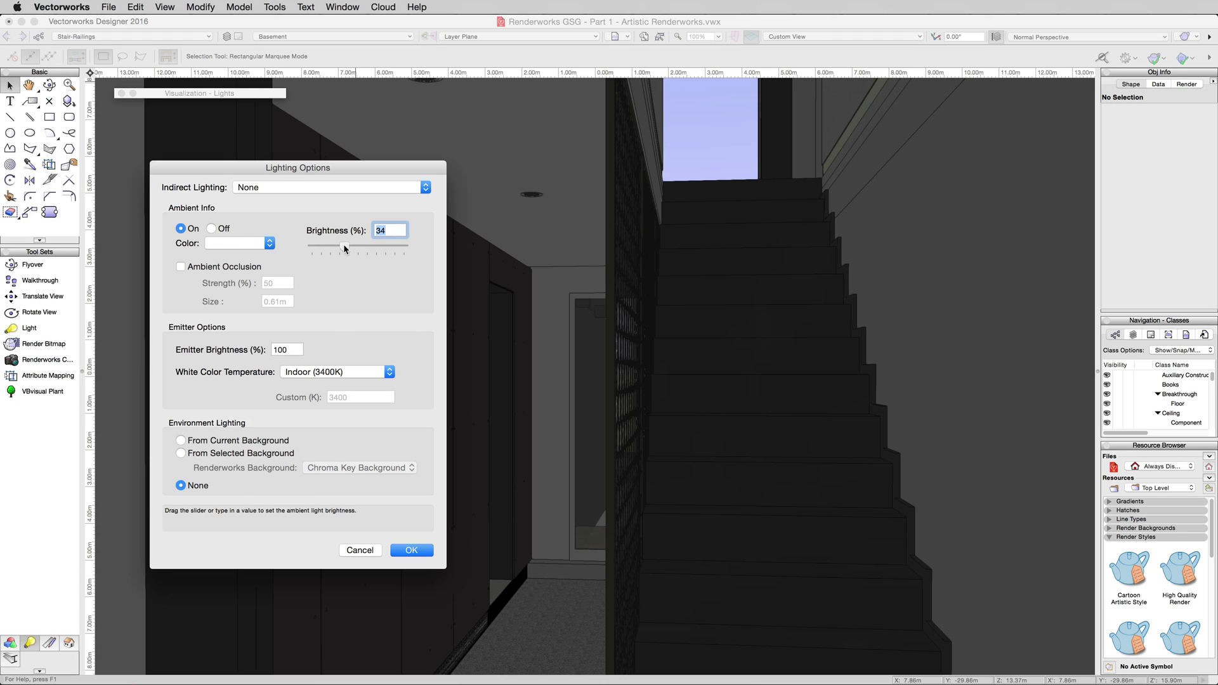
drag(345, 247, 302, 246)
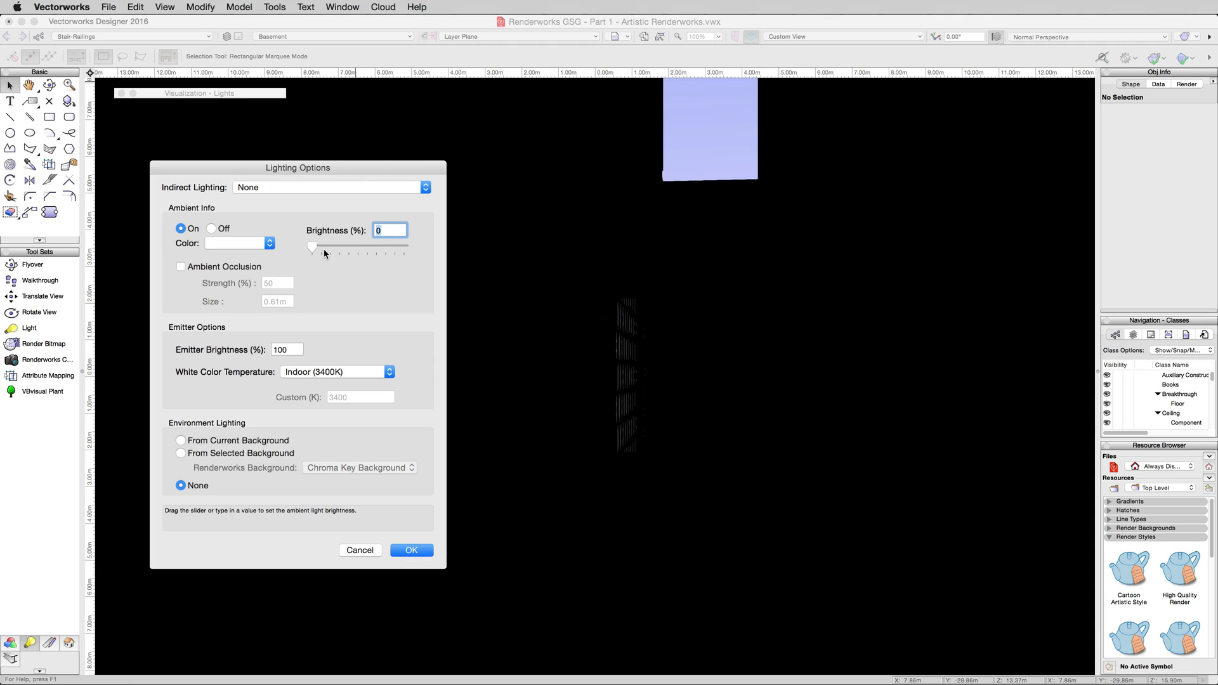
drag(318, 249, 413, 248)
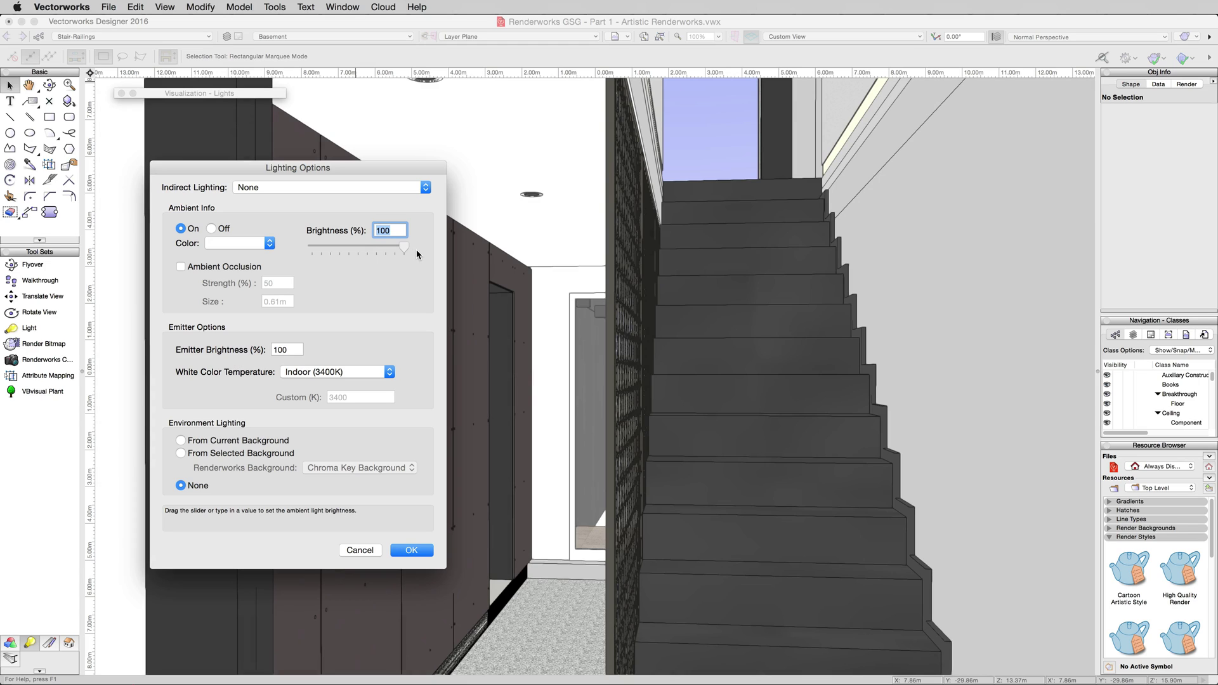
drag(416, 250, 364, 249)
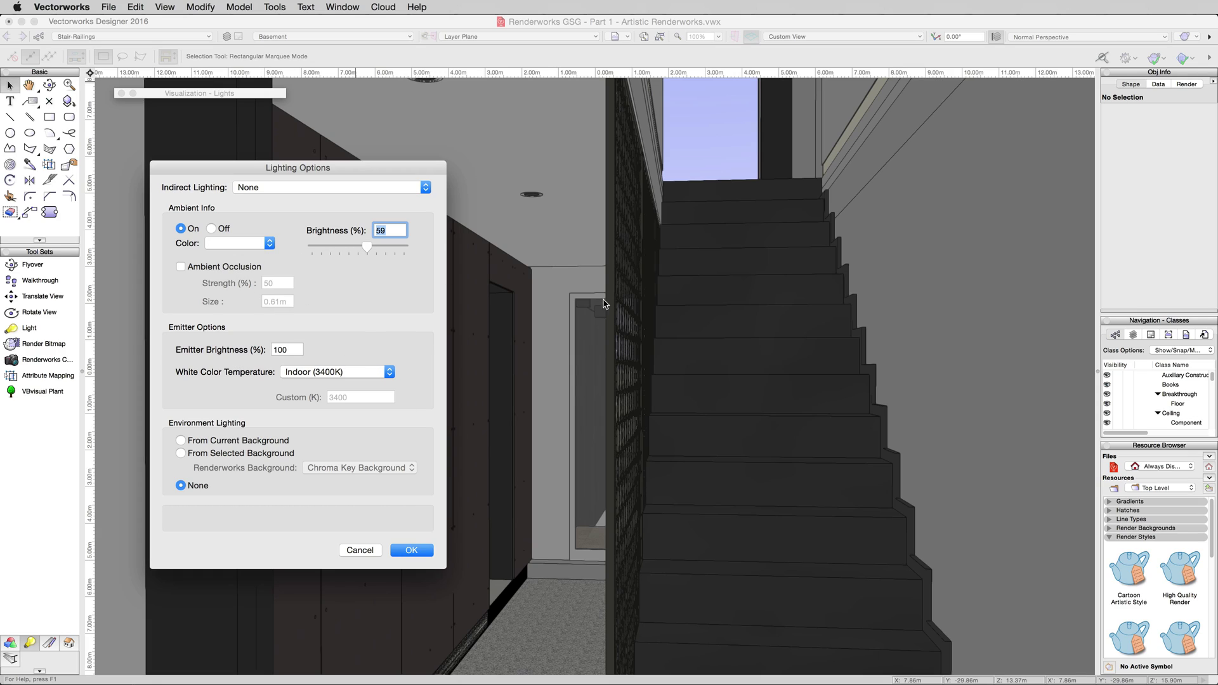
Apply the ambient brightness and switch to saved view '3.5 - Setting up Lighting - Ambient Occlusion'
click(410, 551)
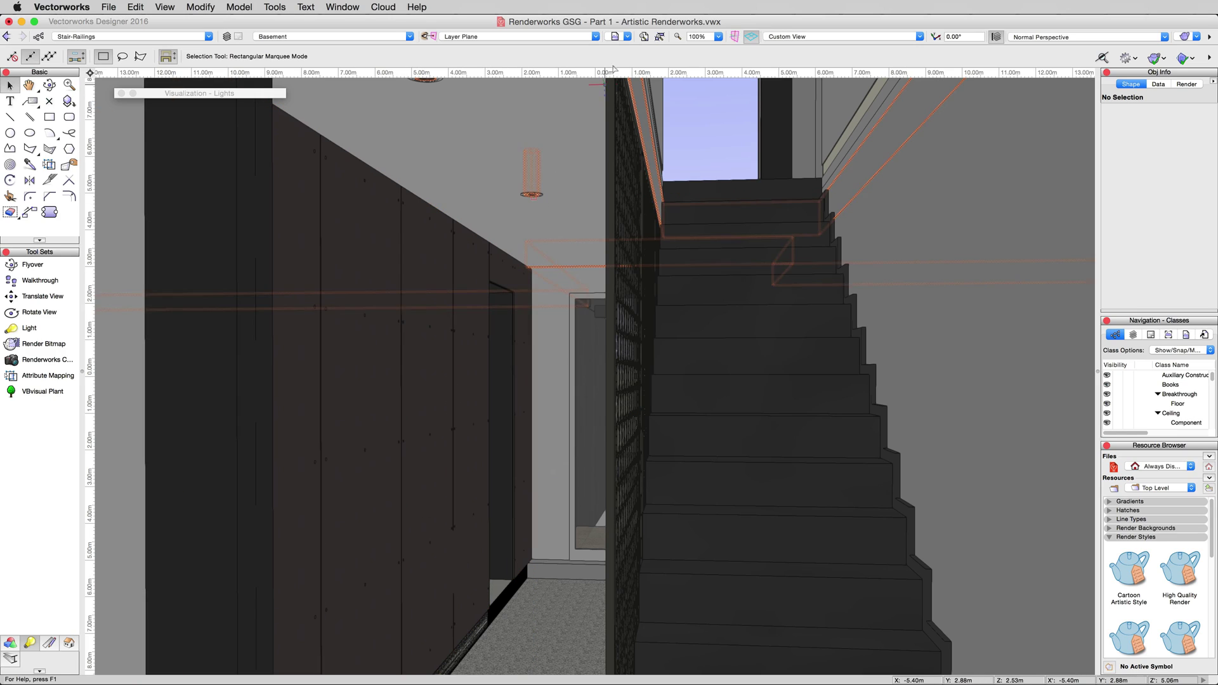
click(619, 38)
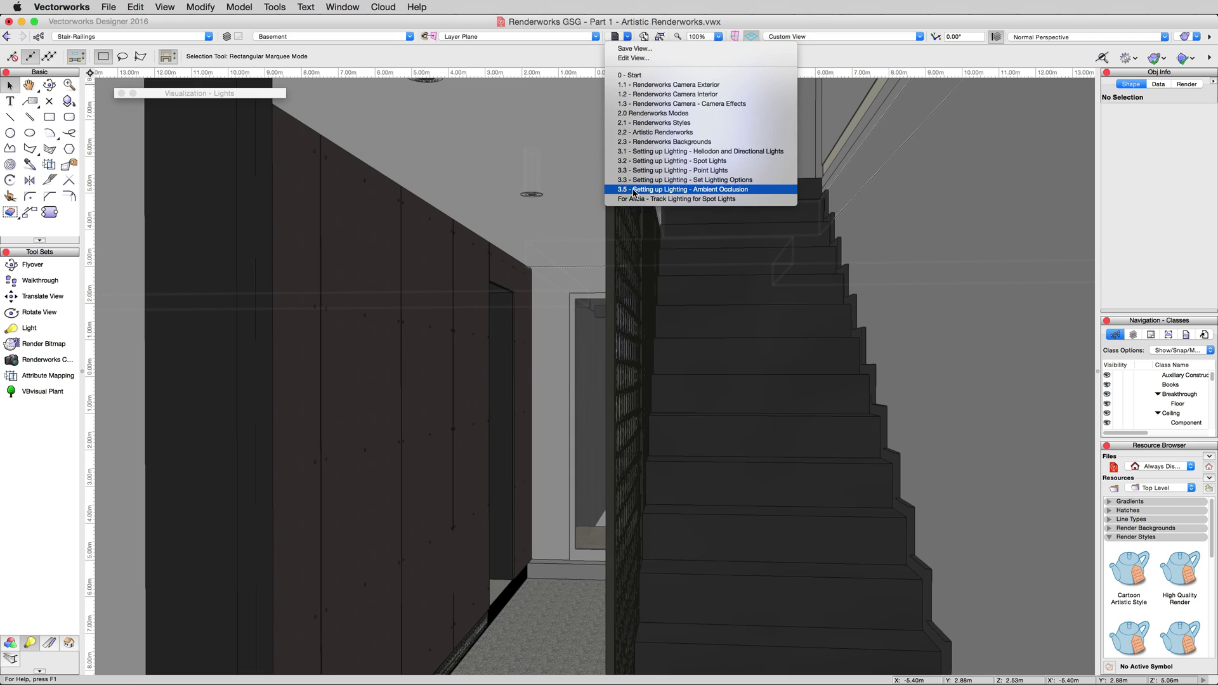
click(755, 189)
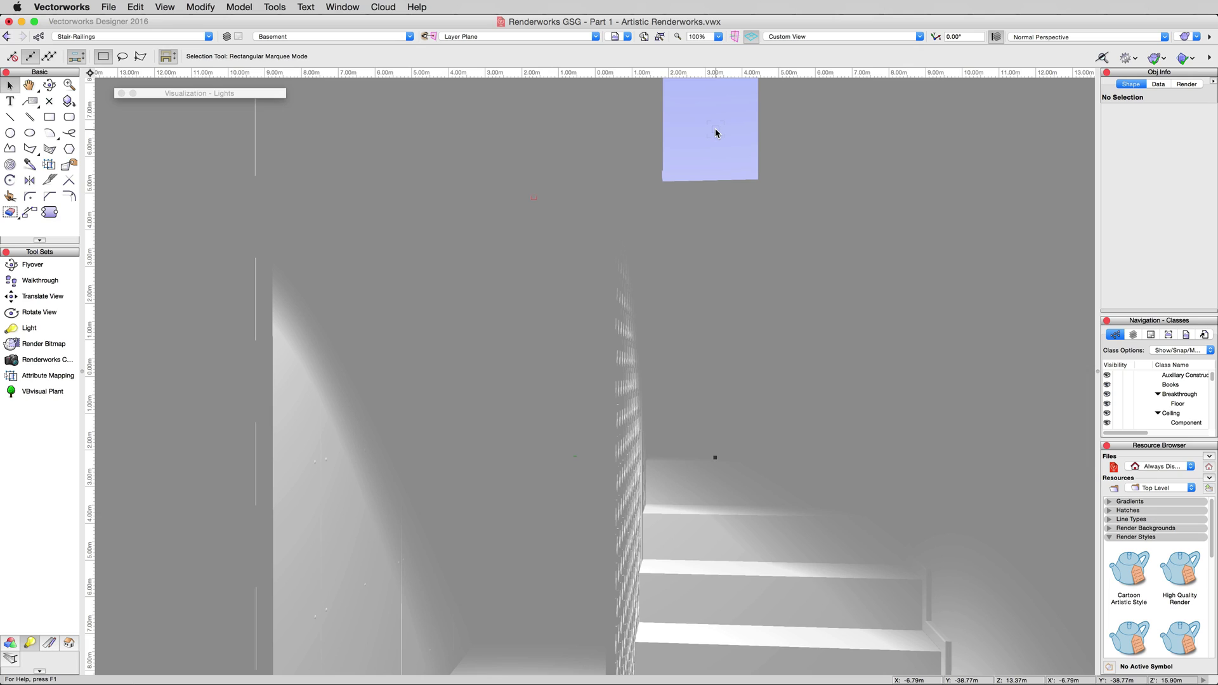
Reopen Lighting Options and enable Ambient Occlusion
click(169, 7)
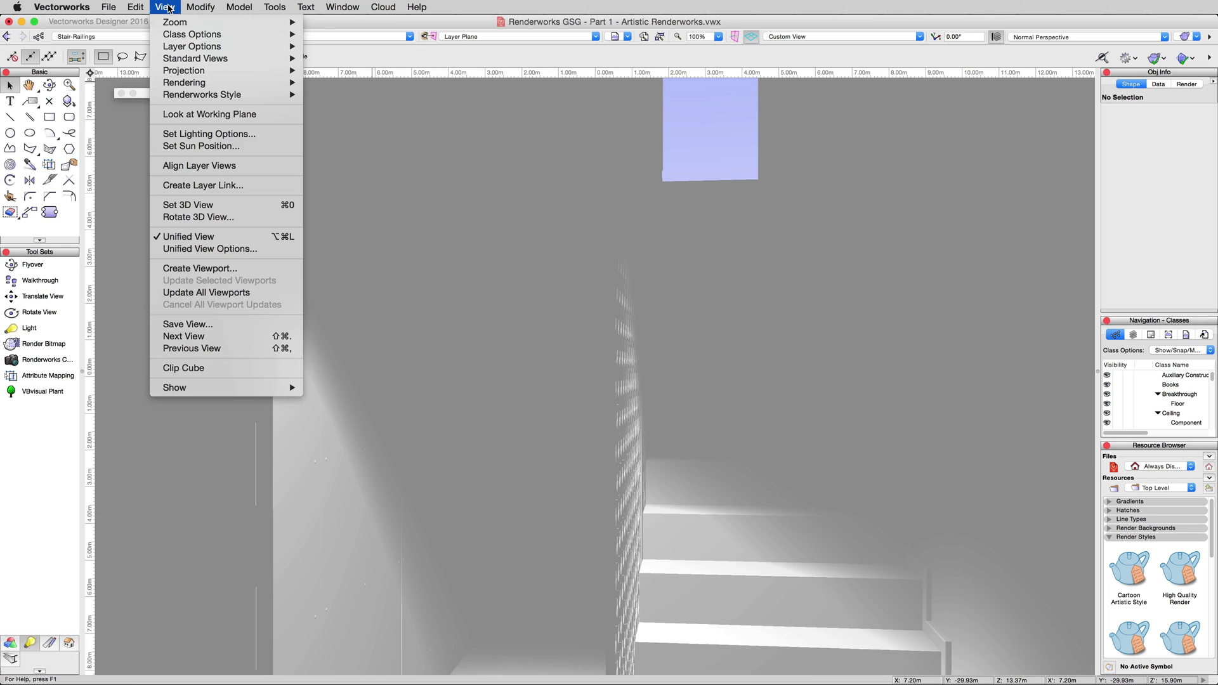
click(209, 134)
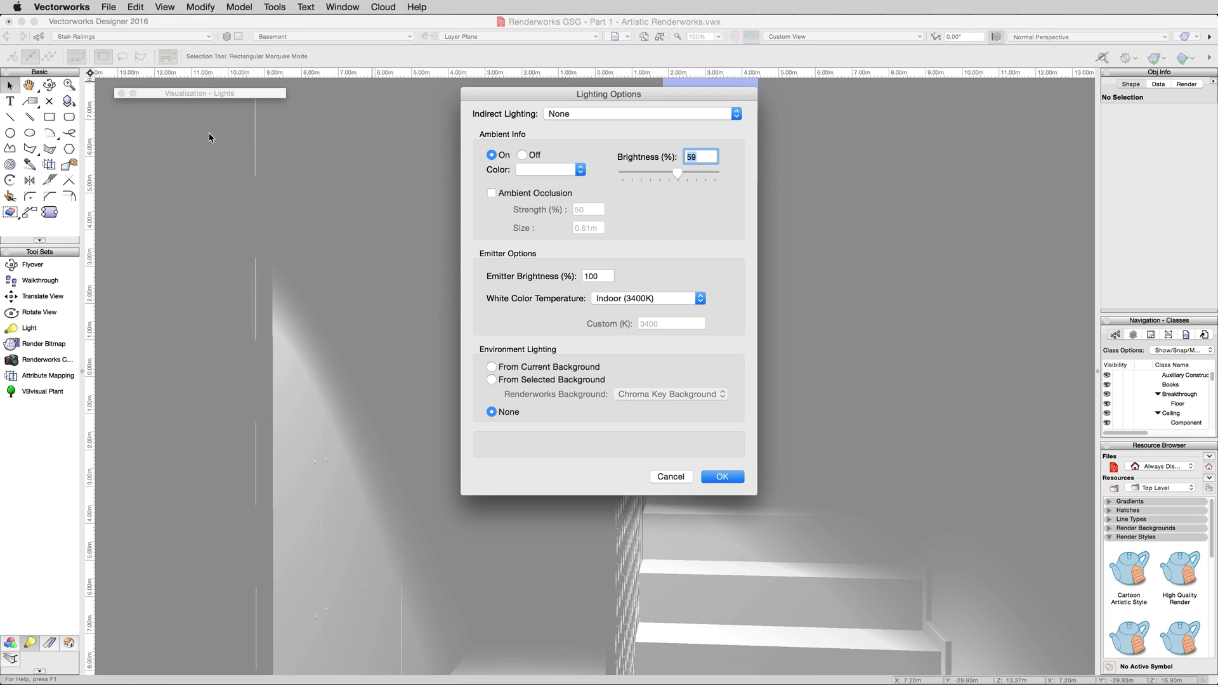
drag(568, 95, 230, 167)
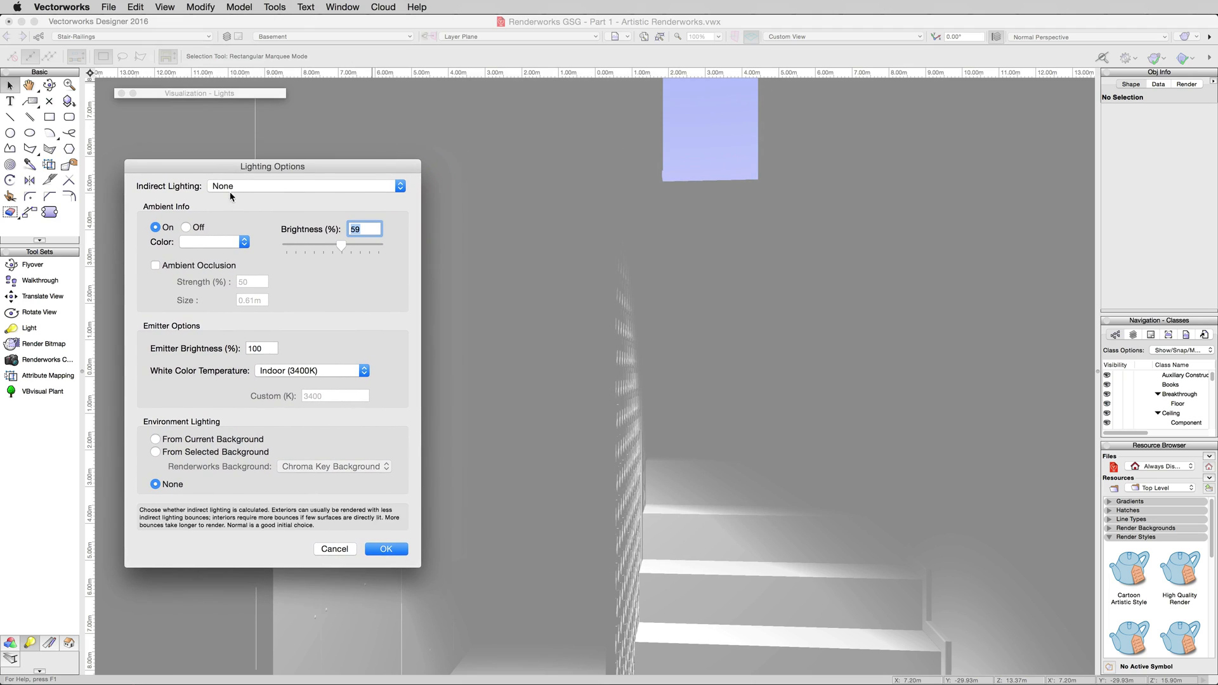
click(194, 267)
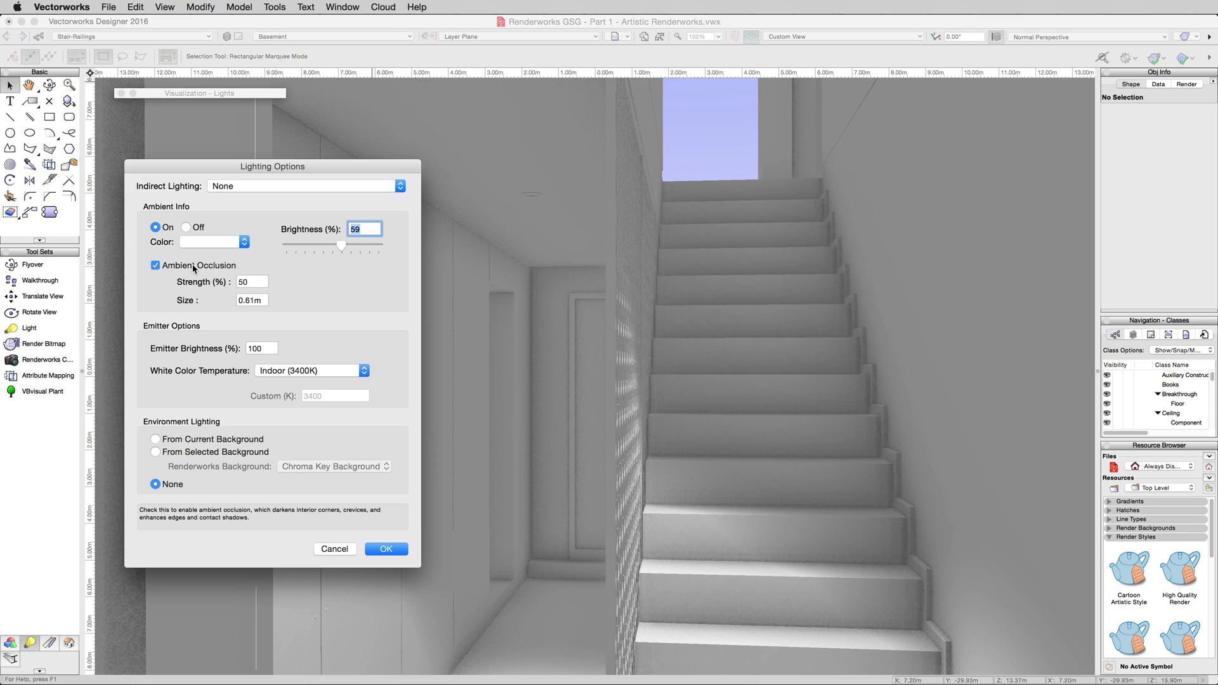
Set ambient occlusion Strength to 40% and Size to 0.1m
click(253, 300)
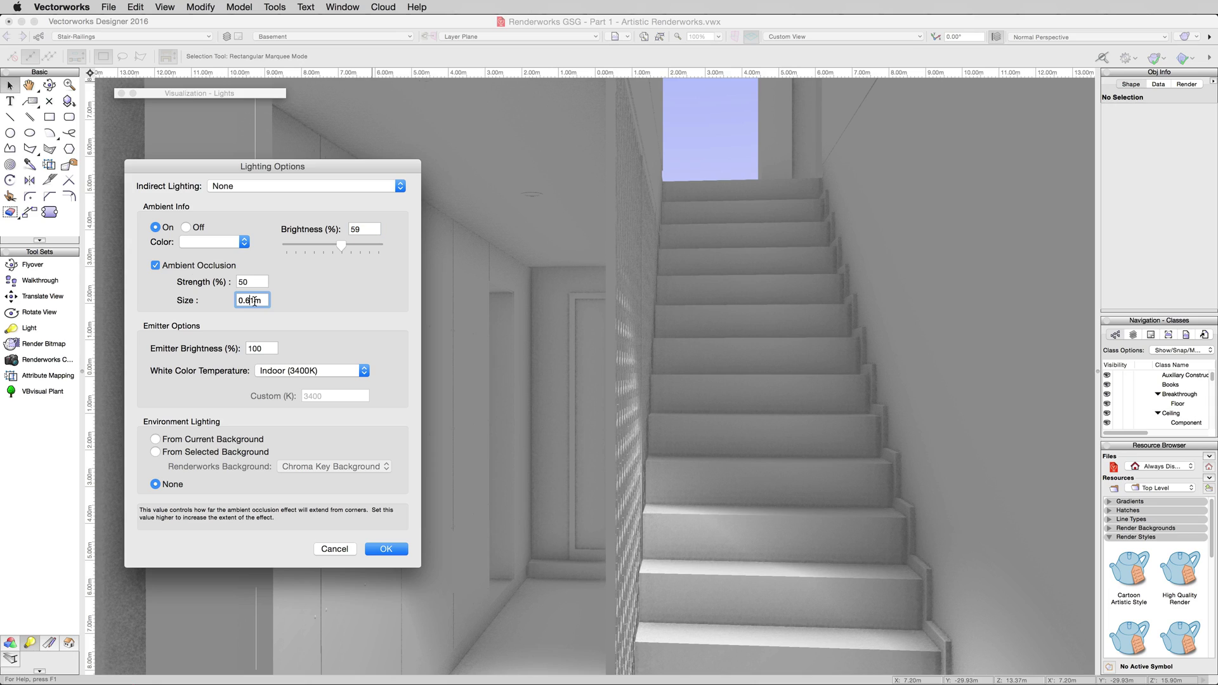
click(240, 282)
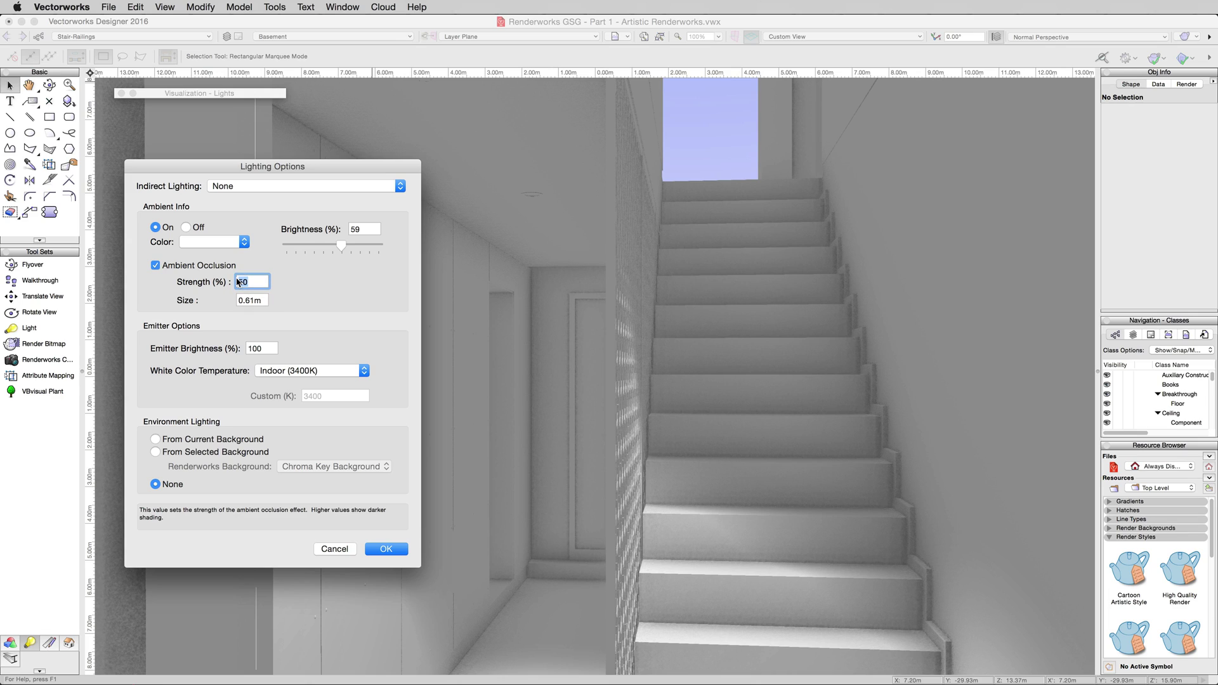
text(100)
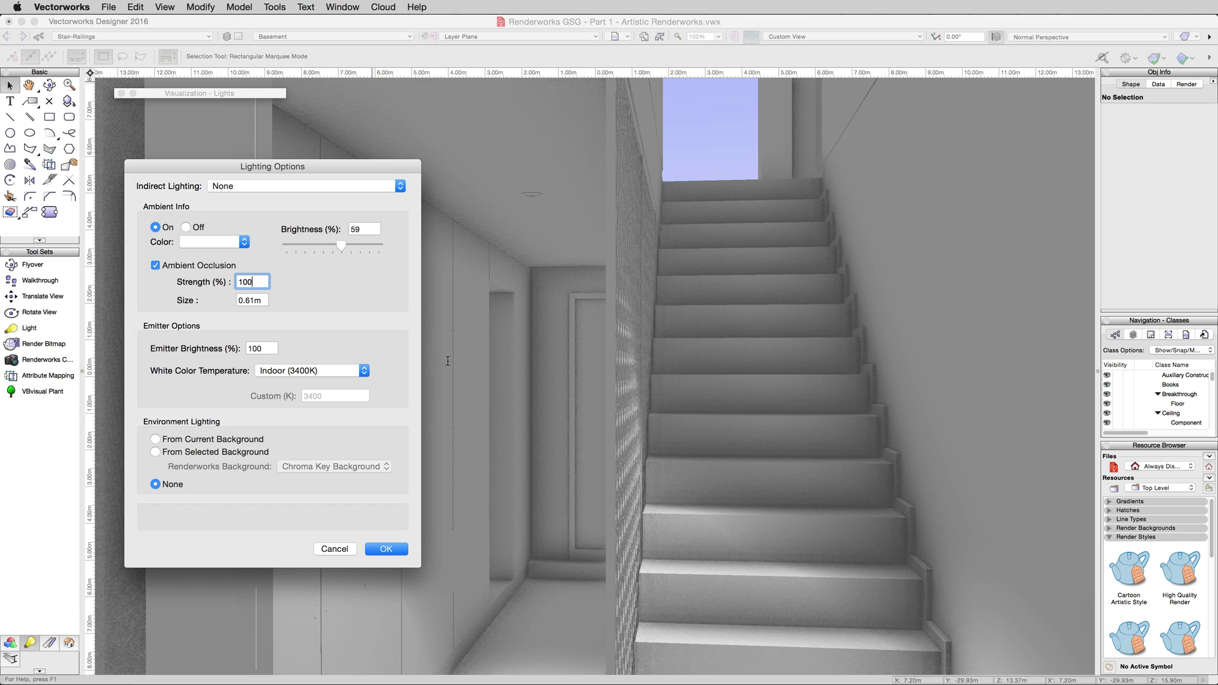
click(248, 301)
key(BackSpace)
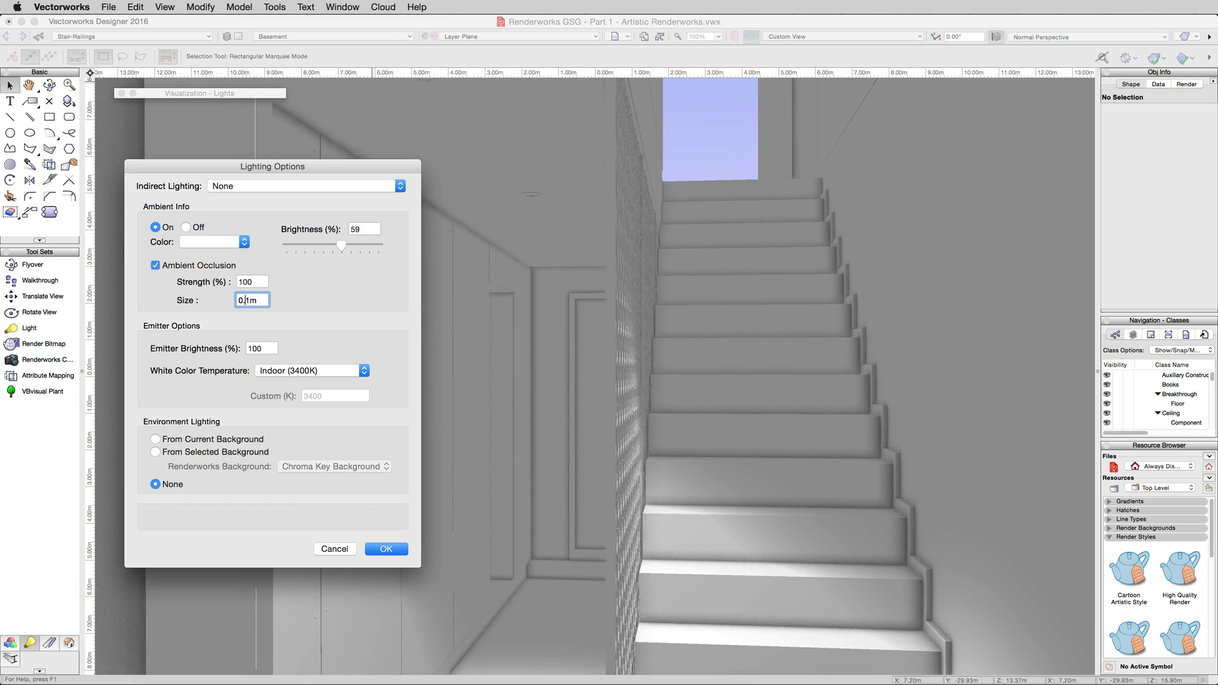
text(5)
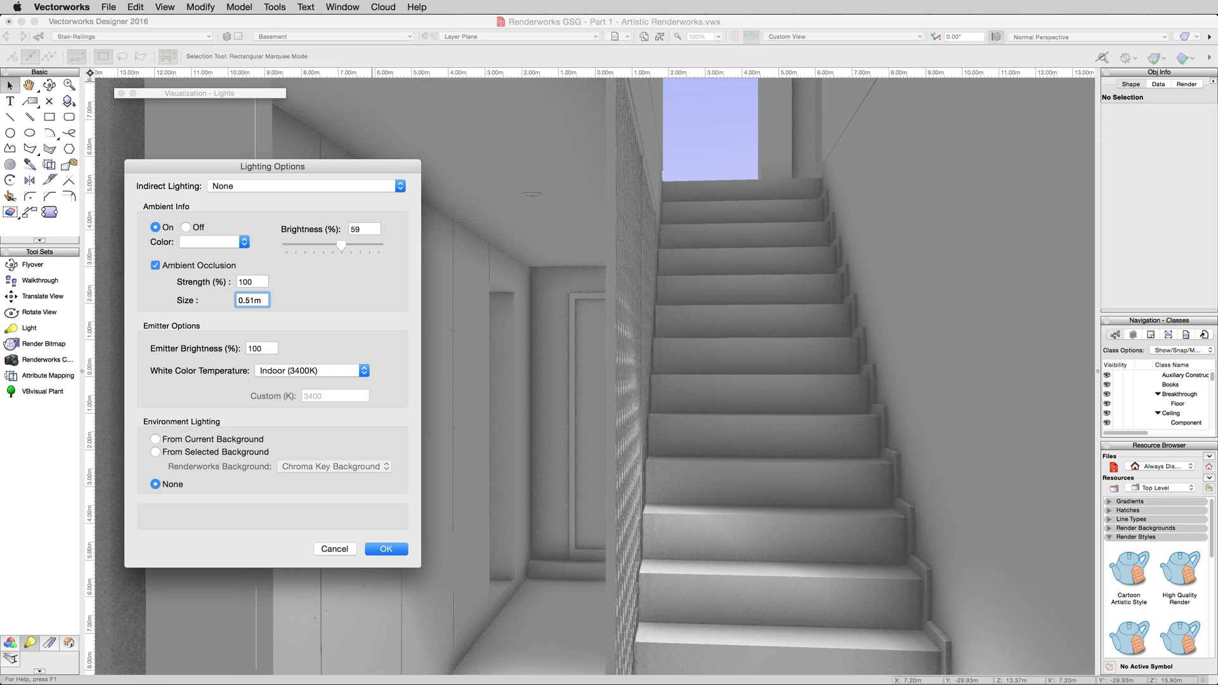
key(BackSpace)
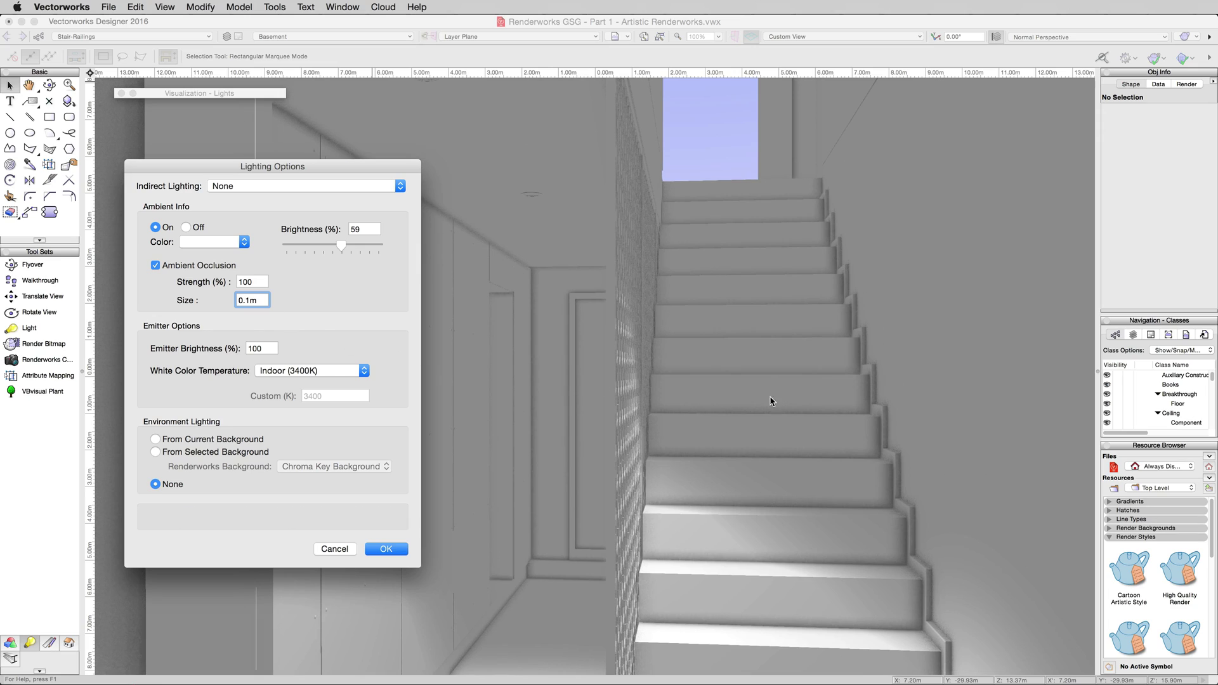
double_click(244, 282)
text(80)
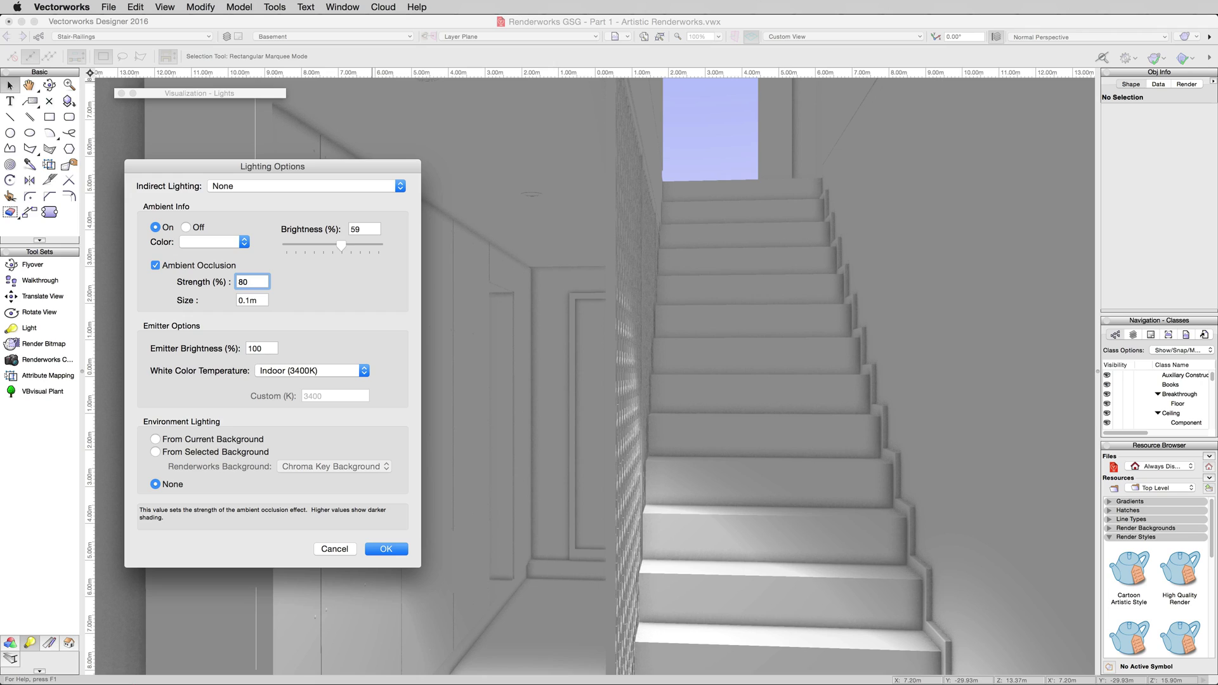
key(BackSpace)
key(BackSpace)
text(40)
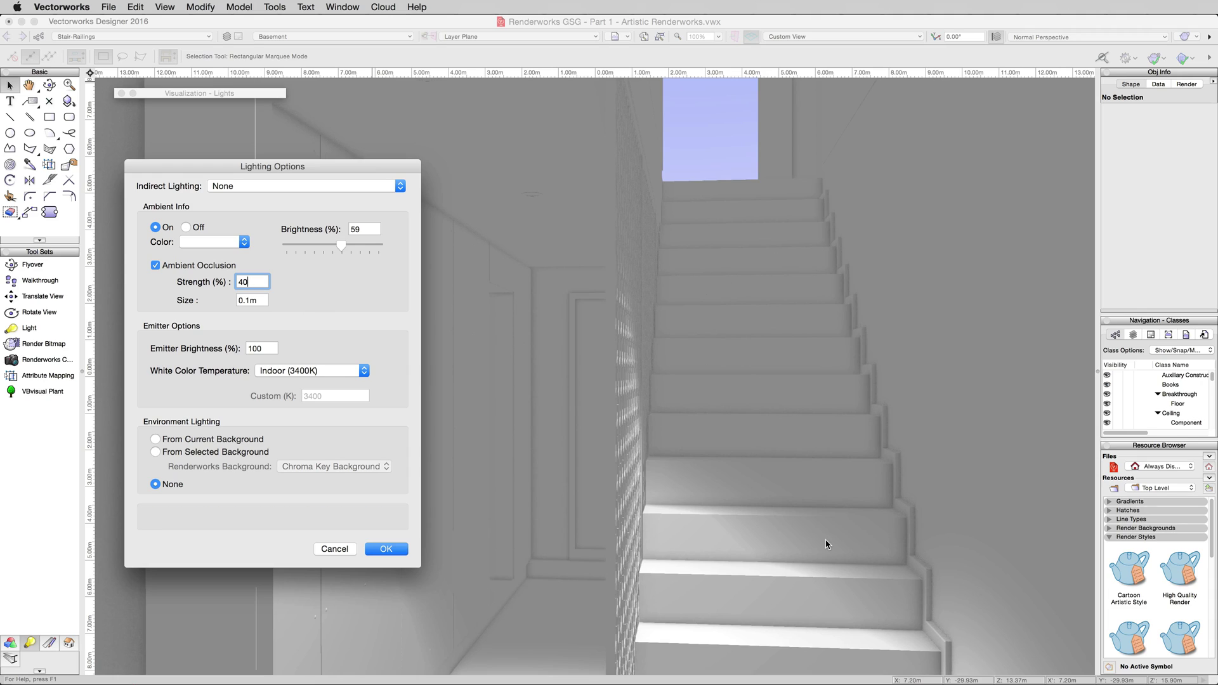
key(Tab)
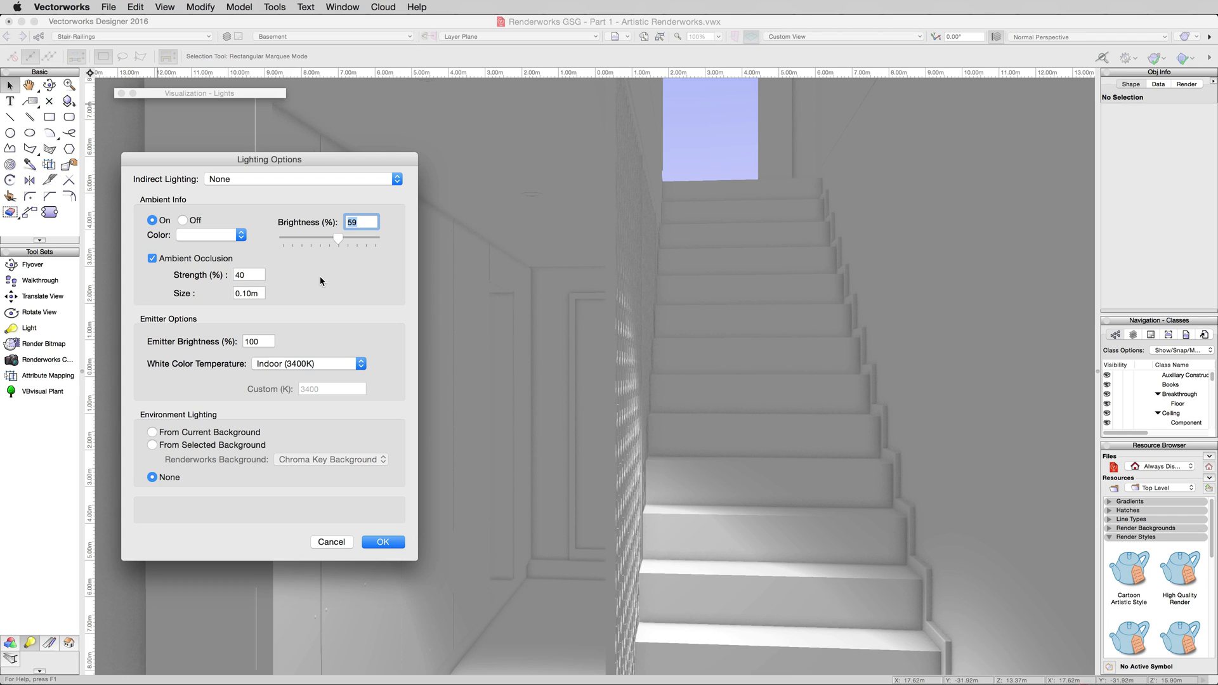
Confirm the ambient occlusion settings, then open and dismiss the Saved Views list
click(384, 541)
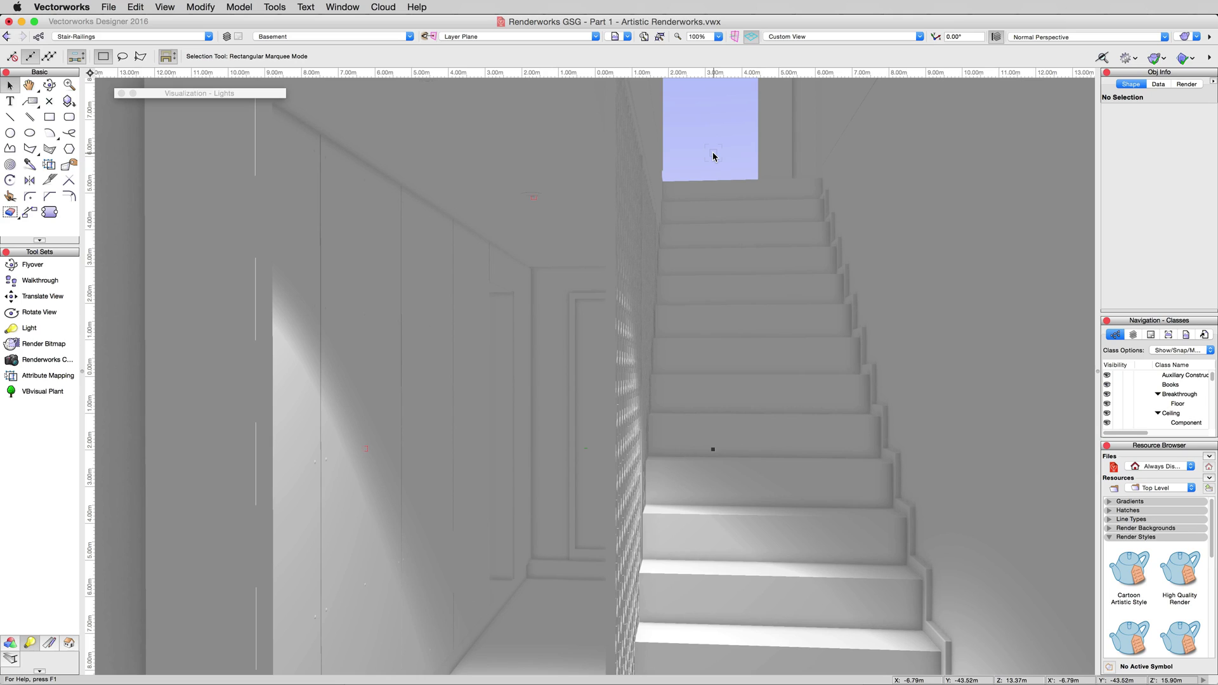
click(628, 37)
key(Escape)
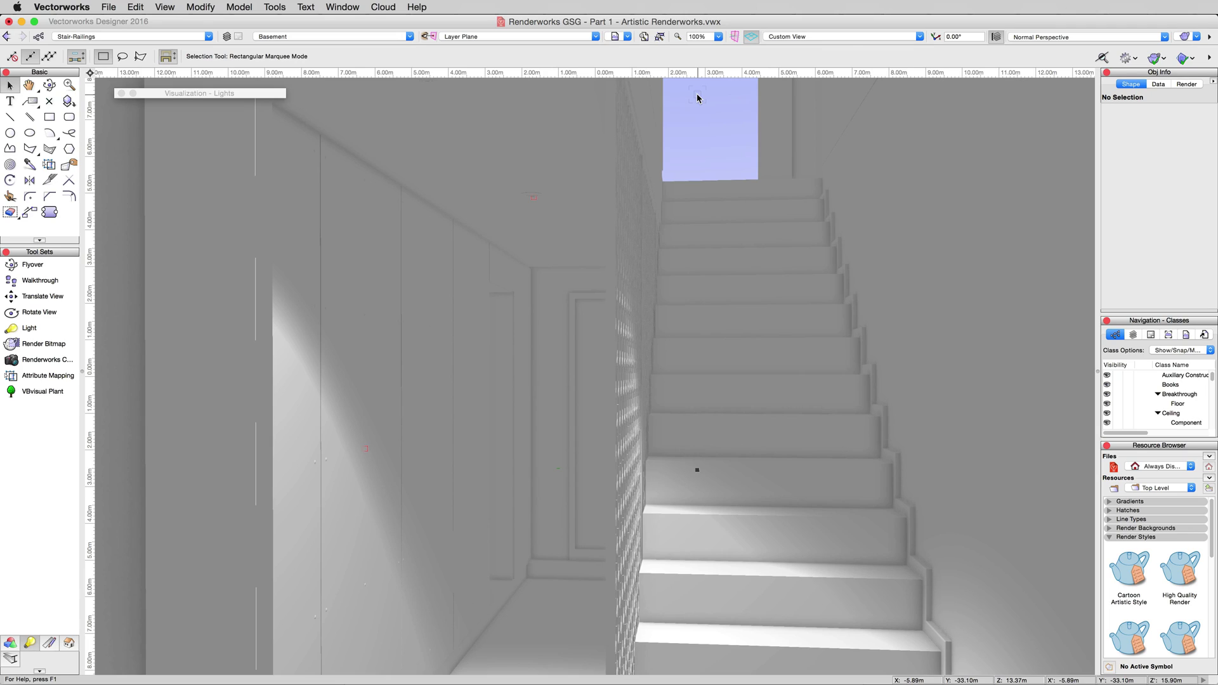